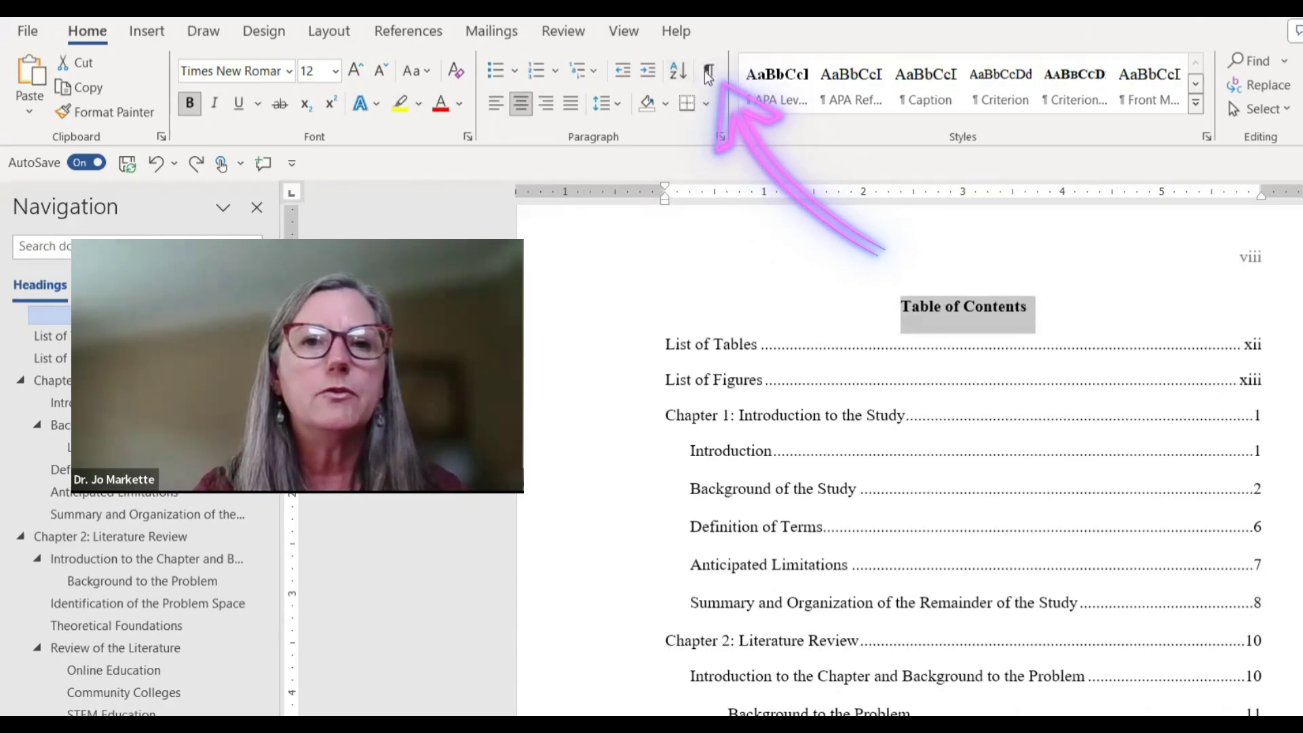
Turn on Show/Hide ¶ so paragraph marks, spaces and tabs appear in the dissertation.
left_click(709, 71)
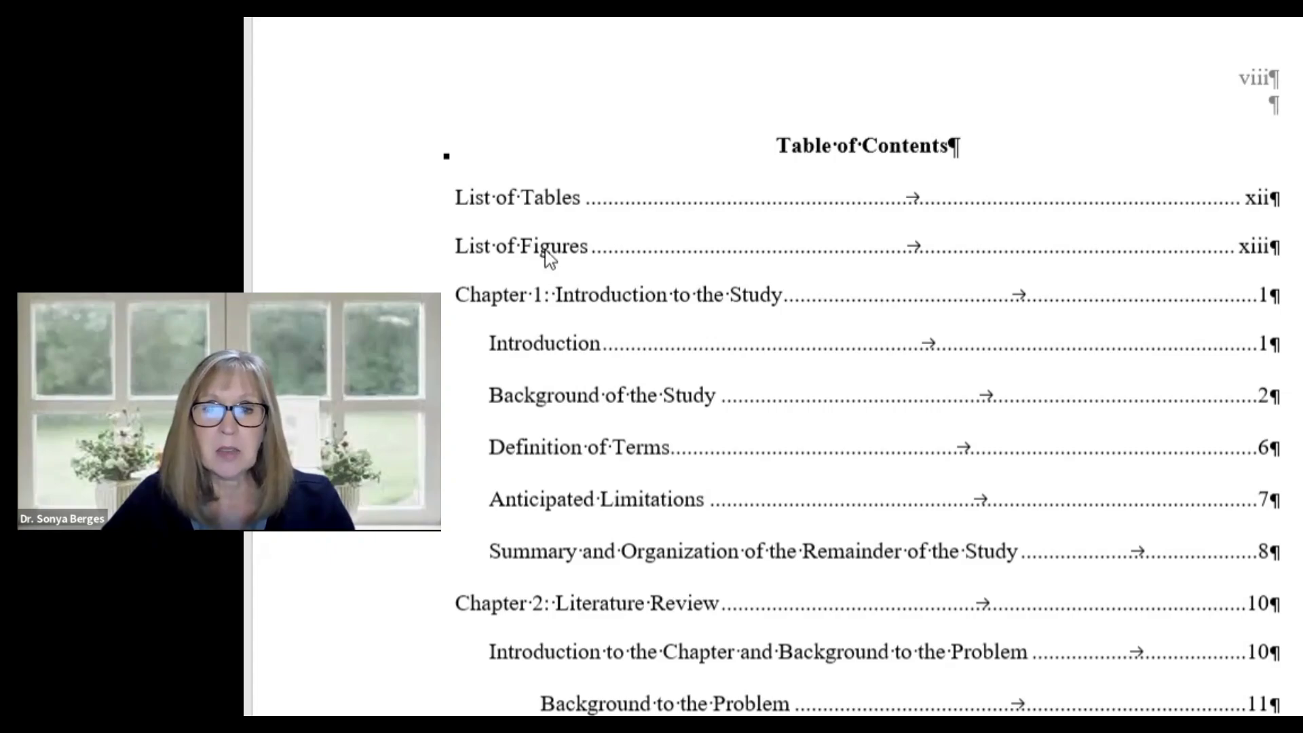
Update the entire table of contents field, pulling in the Lorem ipsum paragraph under Background of the Study.
left_click(546, 248)
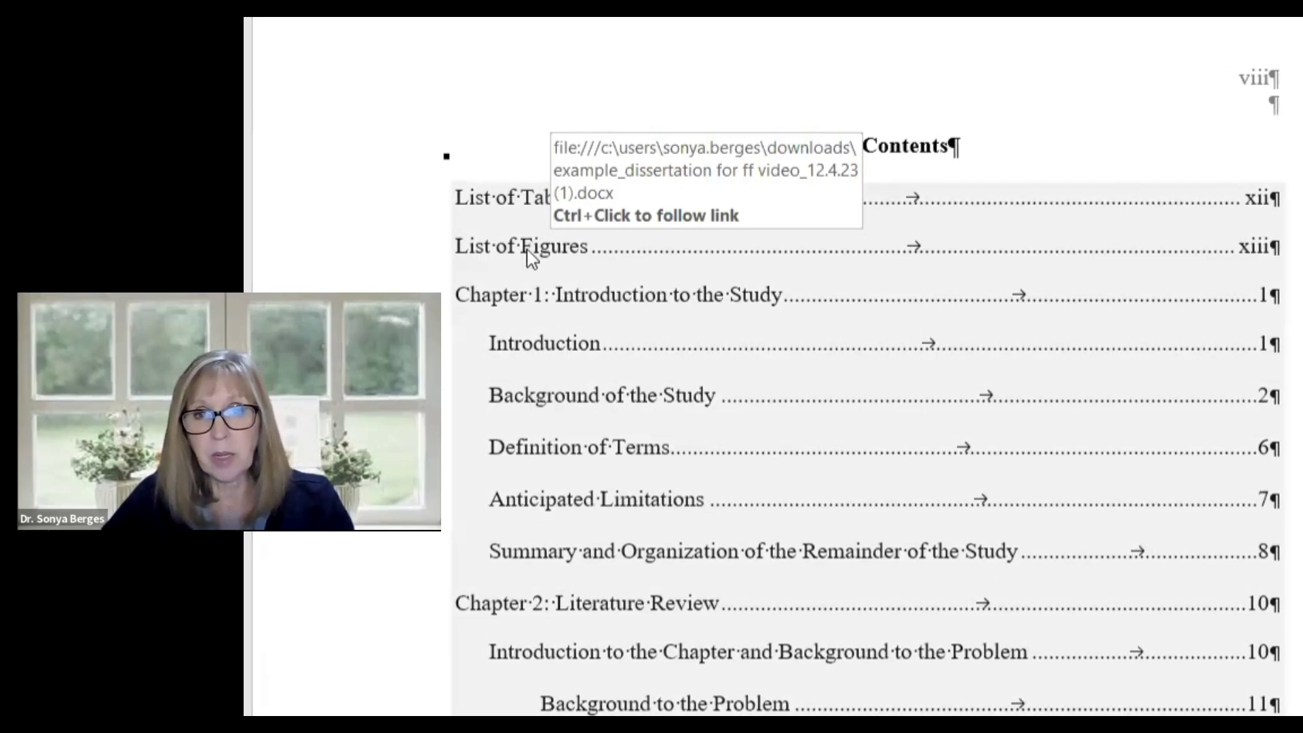
right_click(529, 251)
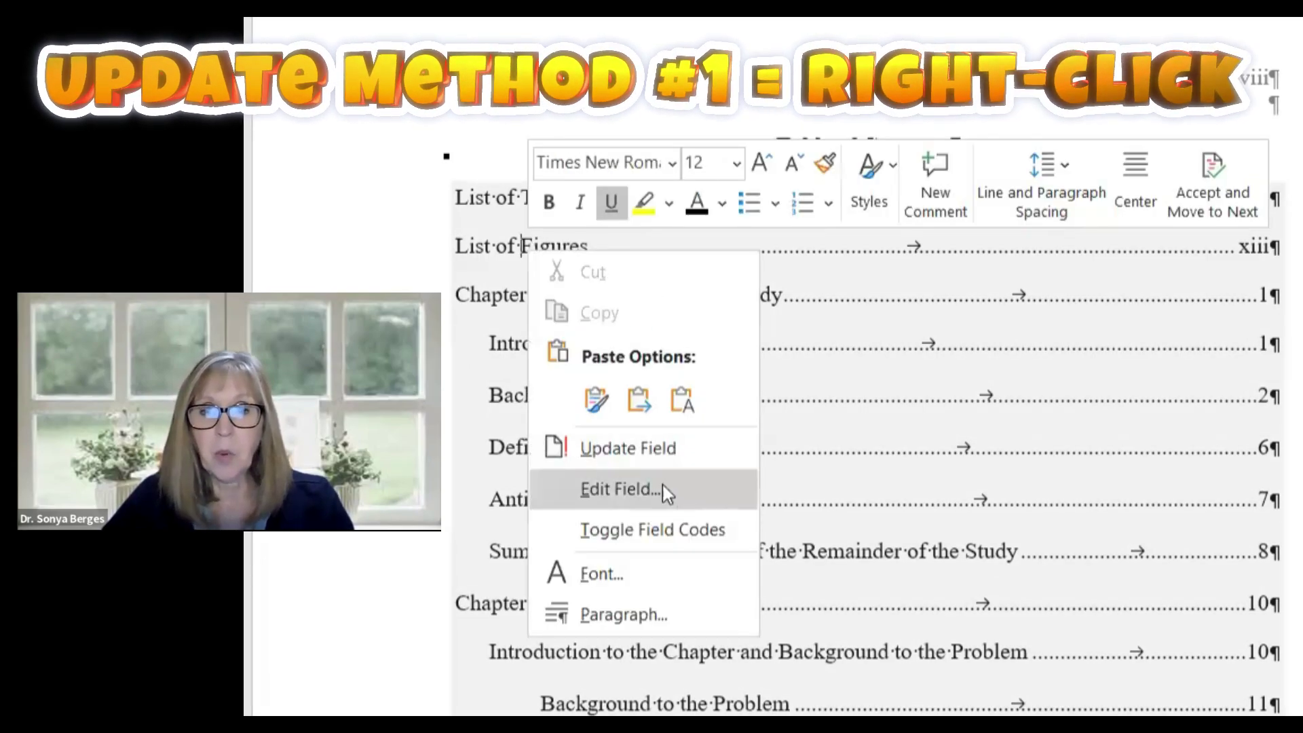
left_click(621, 451)
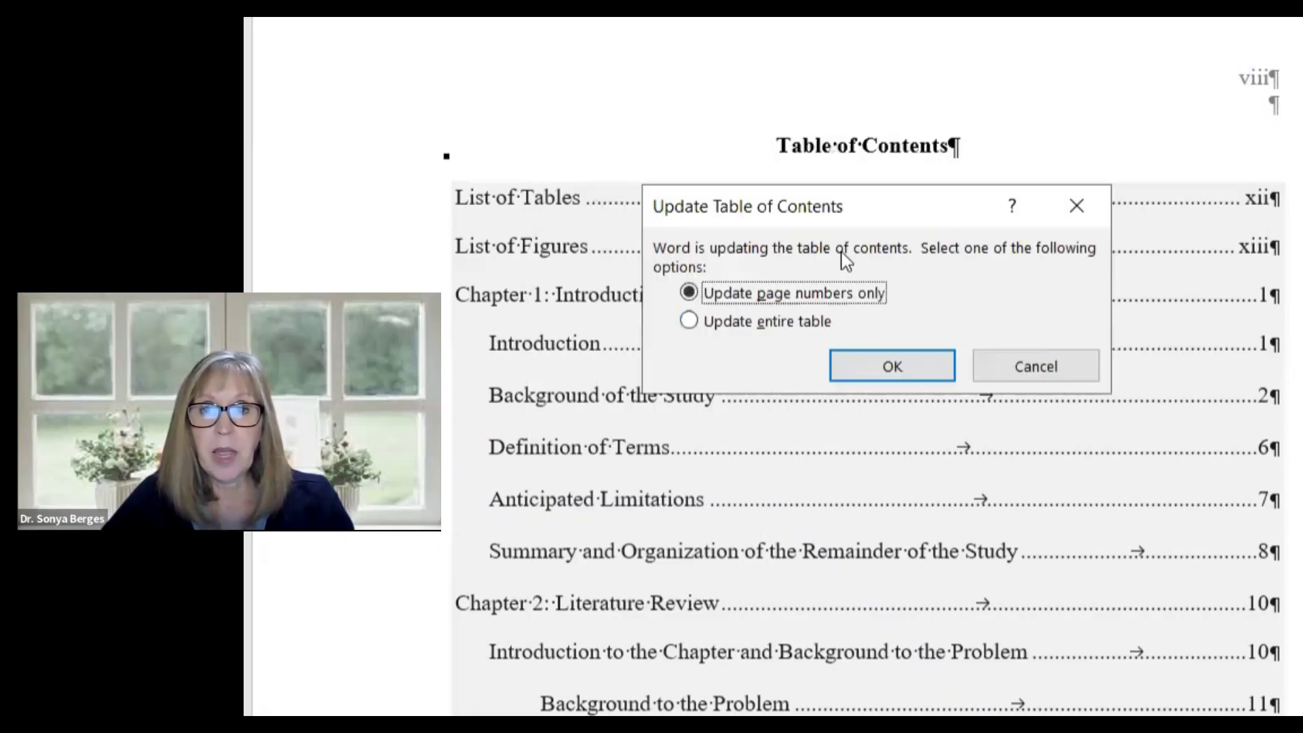
left_click(689, 321)
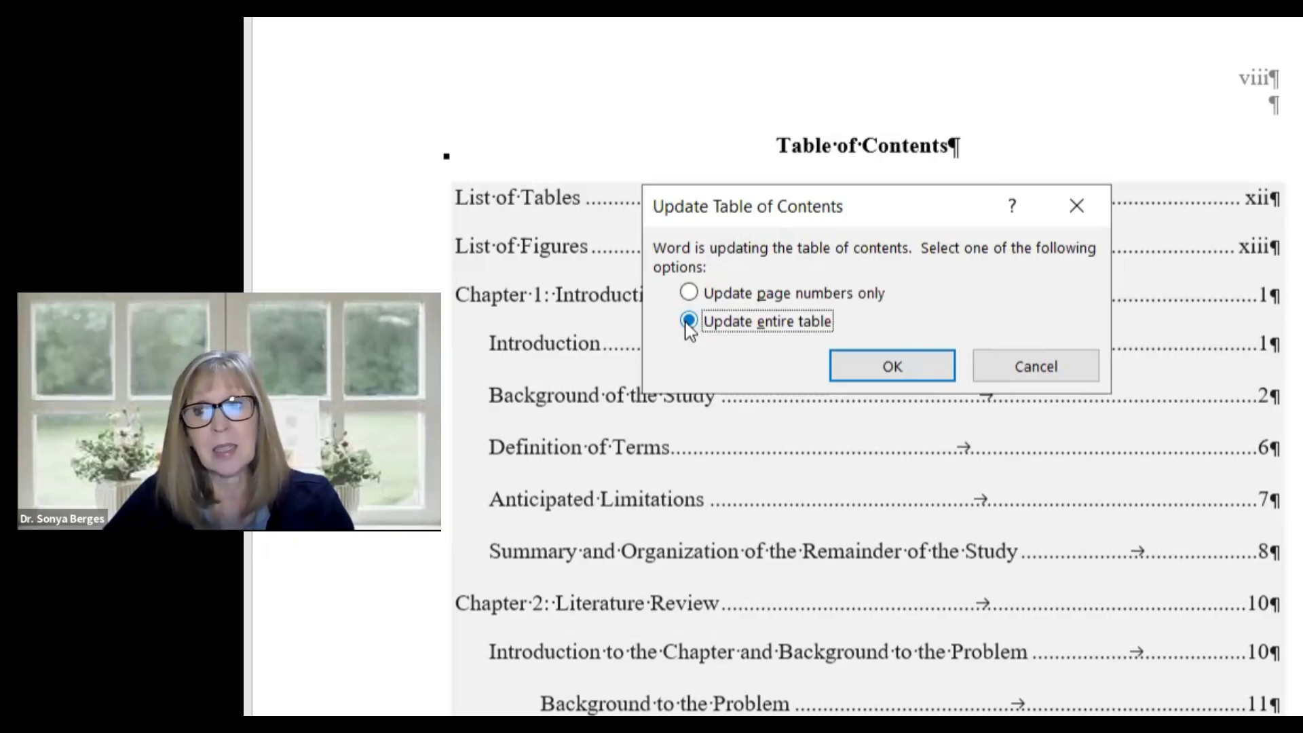
left_click(900, 366)
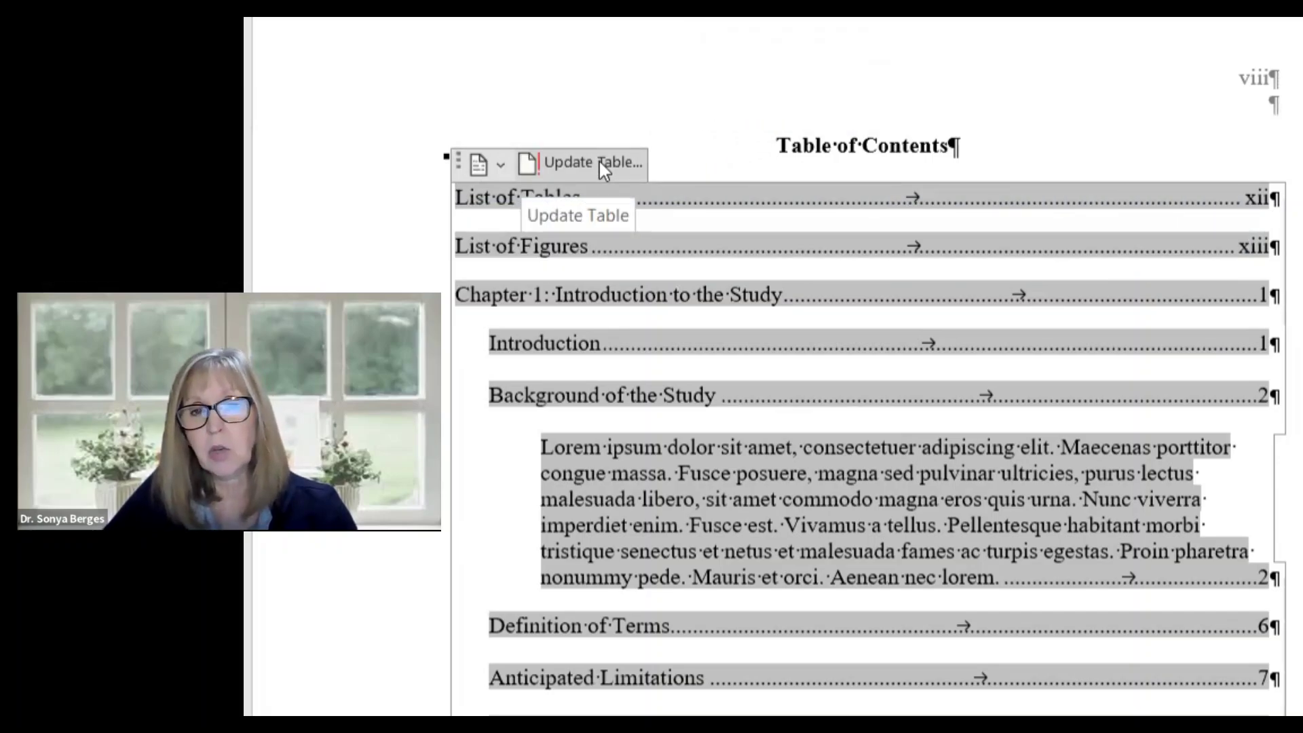
left_click(600, 161)
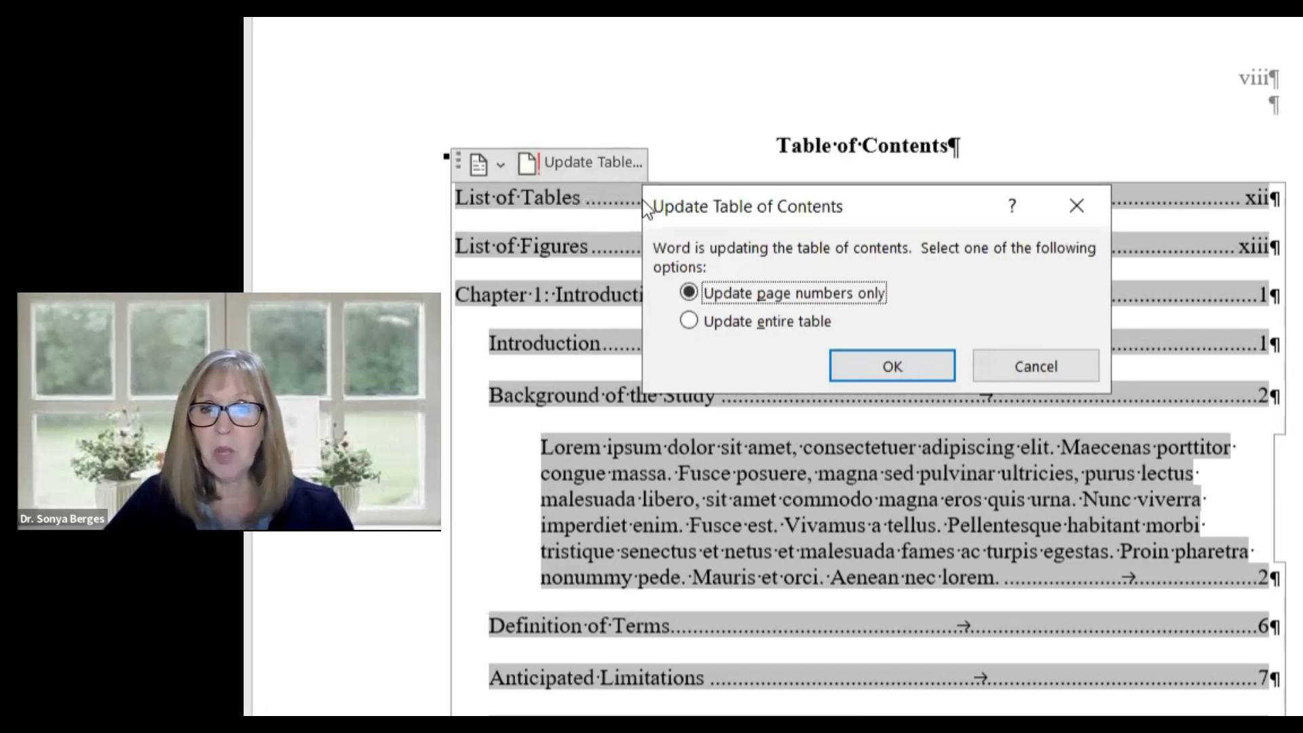
left_click(739, 324)
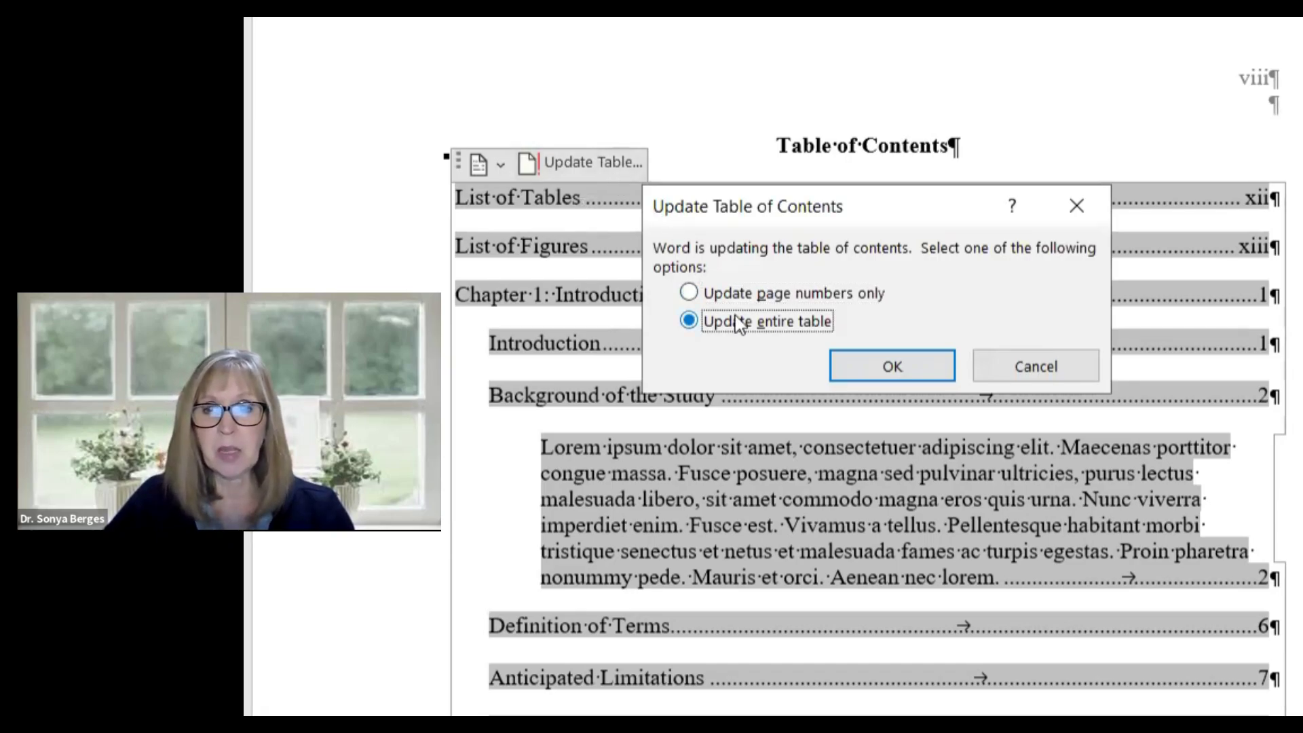
left_click(911, 367)
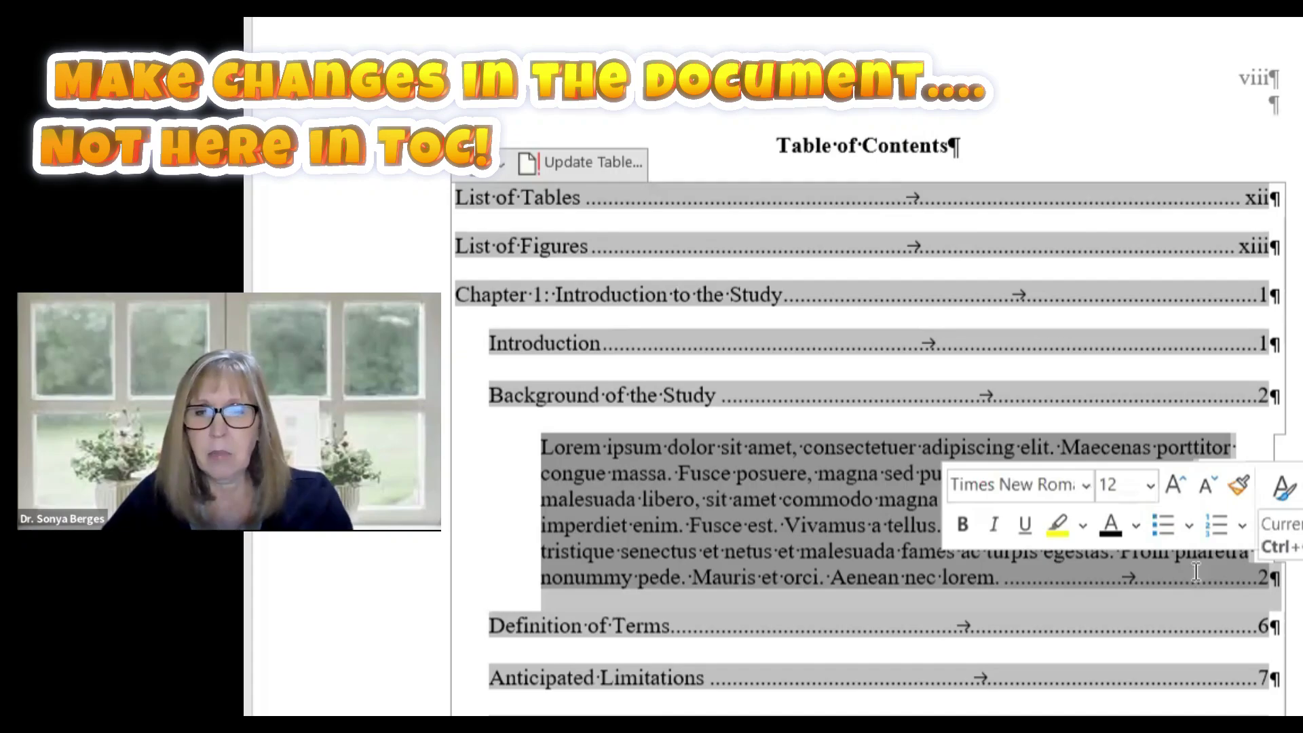
key("Delete")
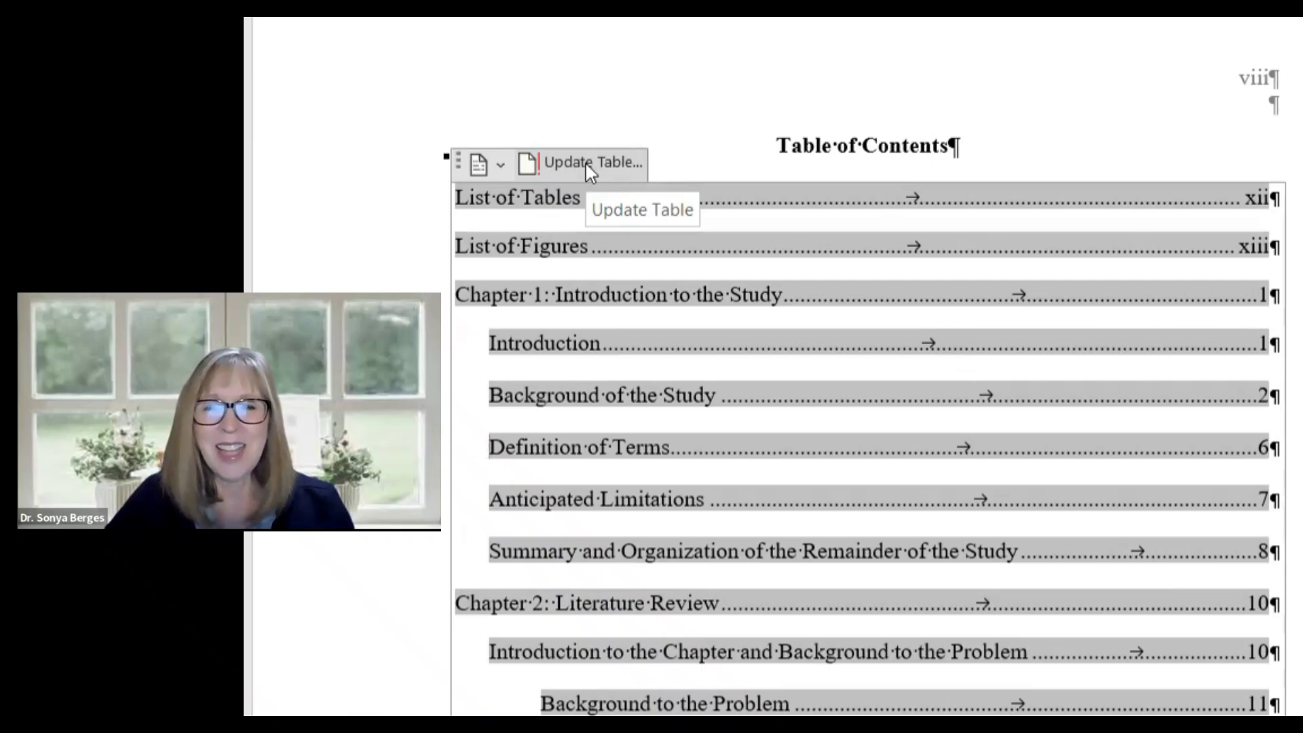
left_click(585, 162)
left_click(752, 321)
left_click(908, 365)
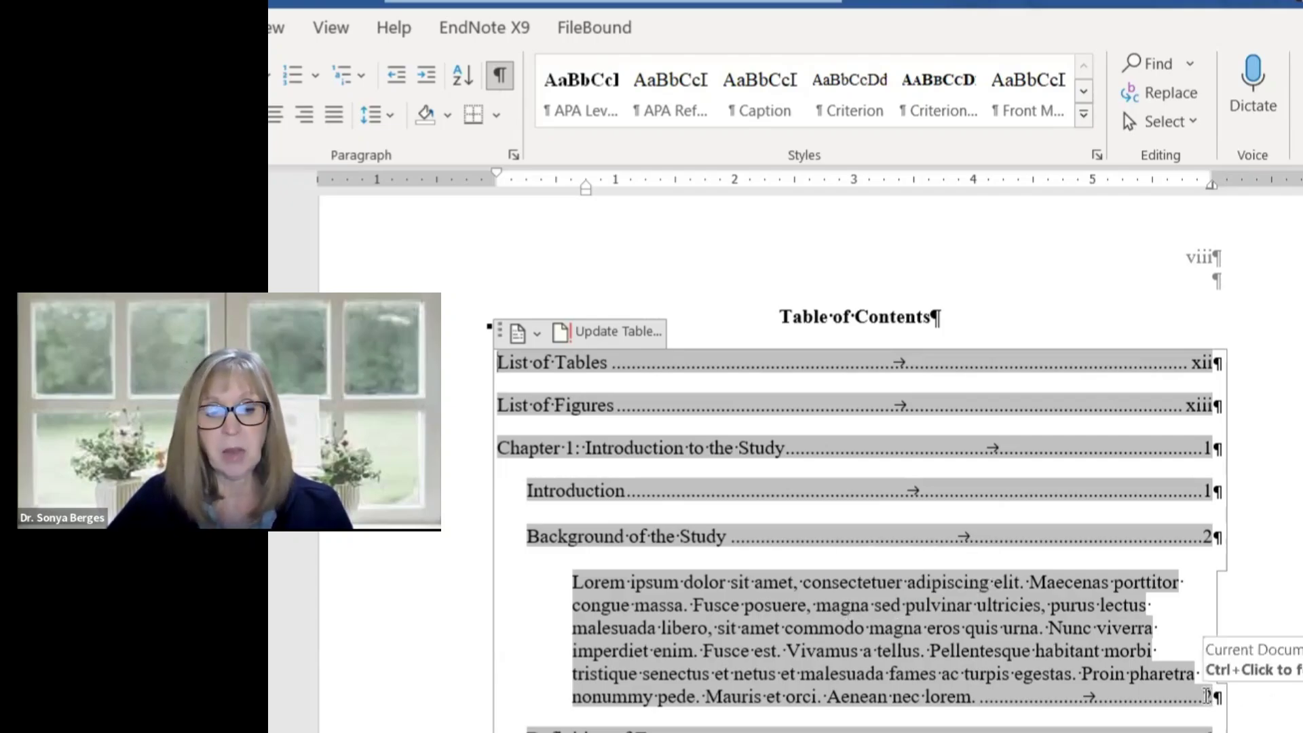
Follow the Lorem TOC link and select the whole Lorem ipsum paragraph across the page break.
left_click(1206, 695, "ctrl")
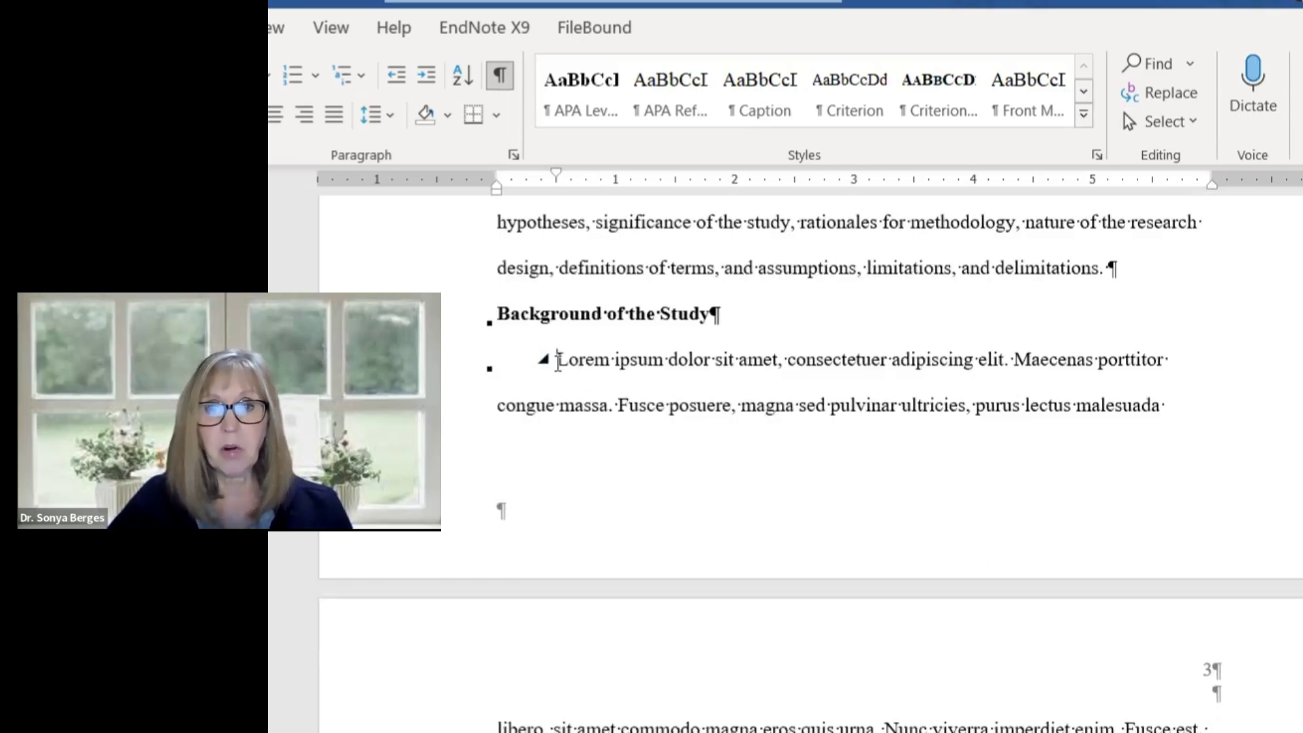
scroll(564, 372, "down", 1)
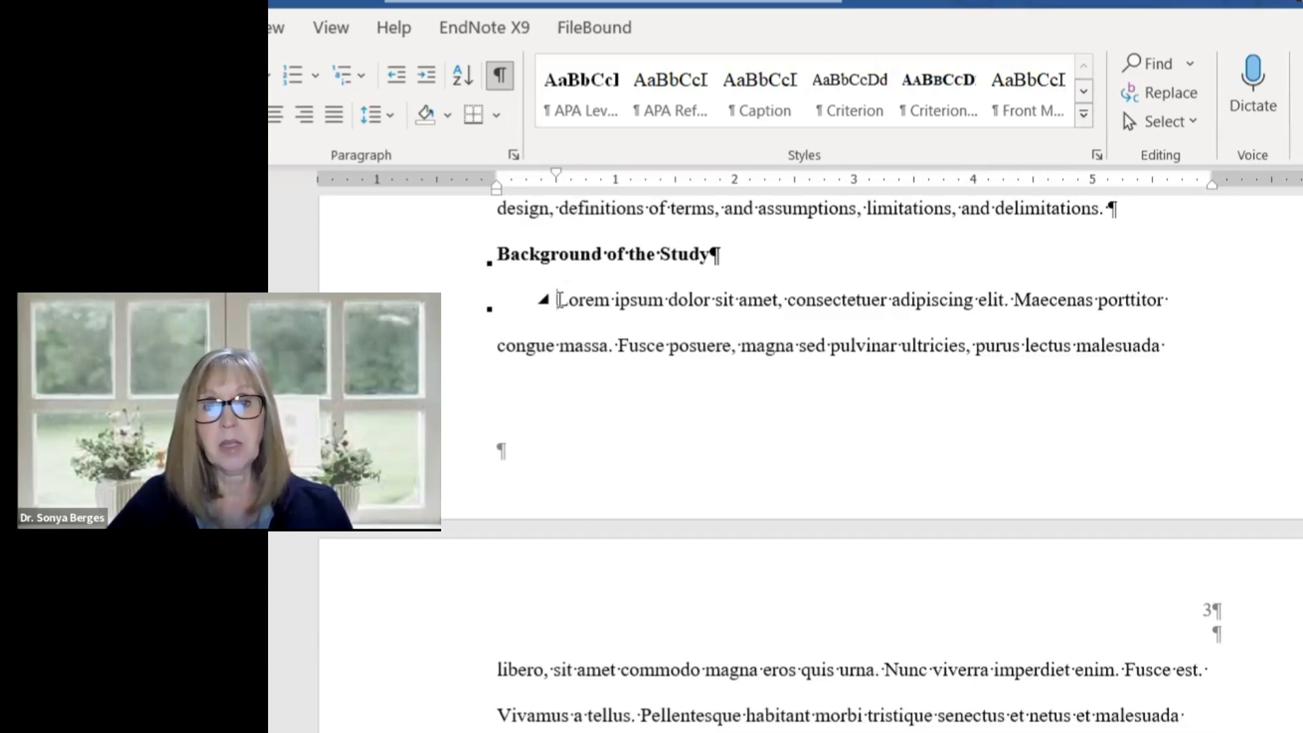
left_click_drag(556, 299, 1185, 726)
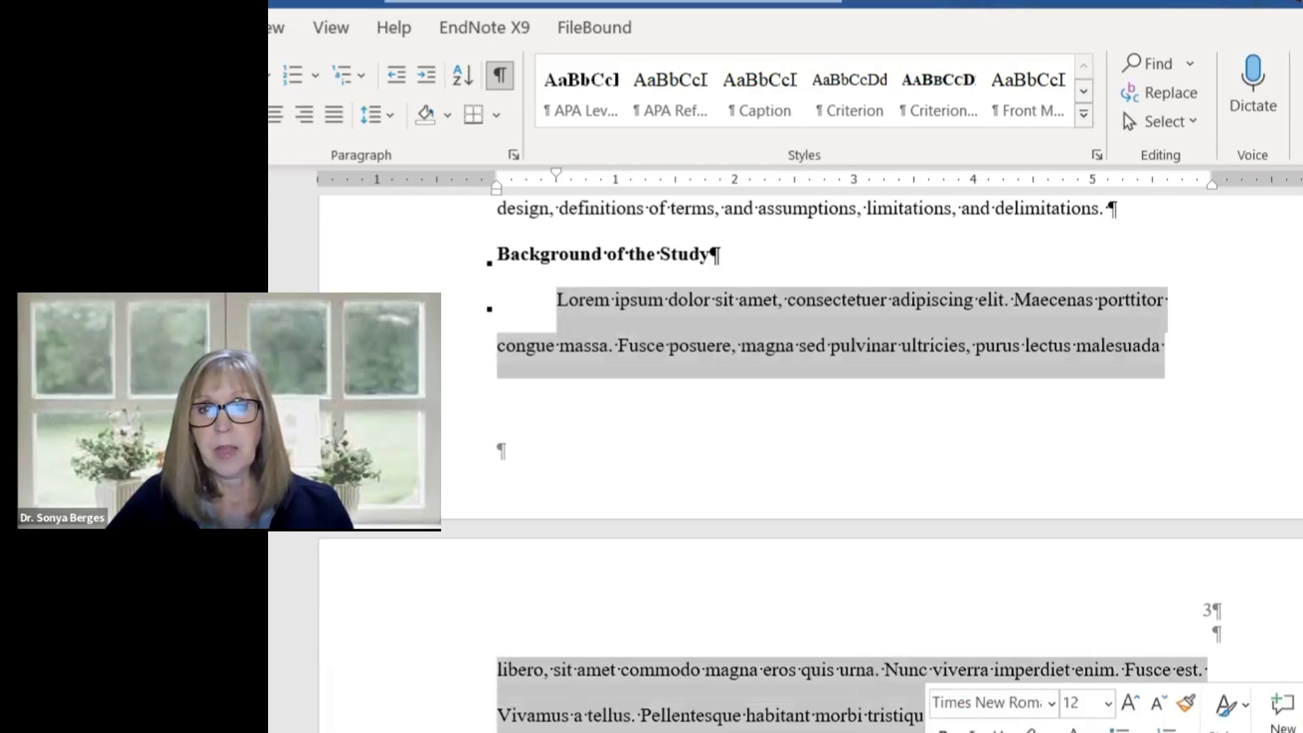
left_click(637, 349)
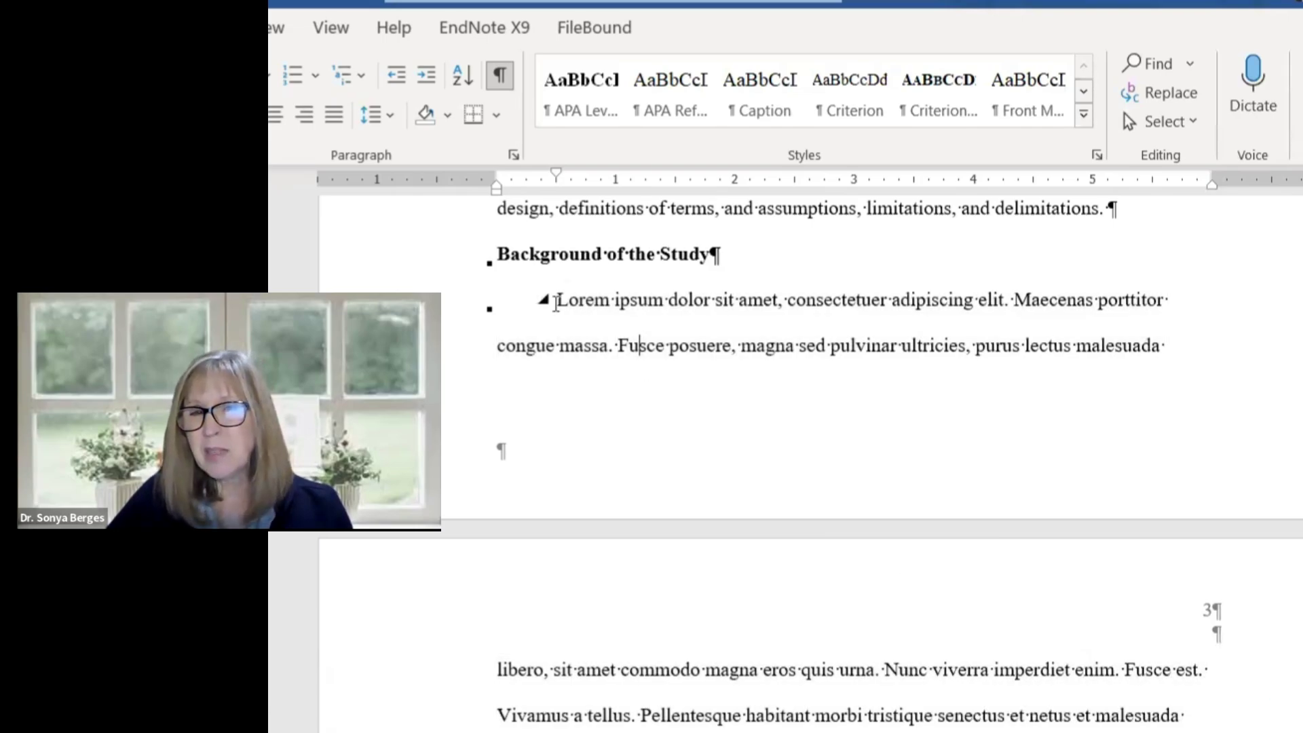
left_click_drag(558, 300, 1221, 731)
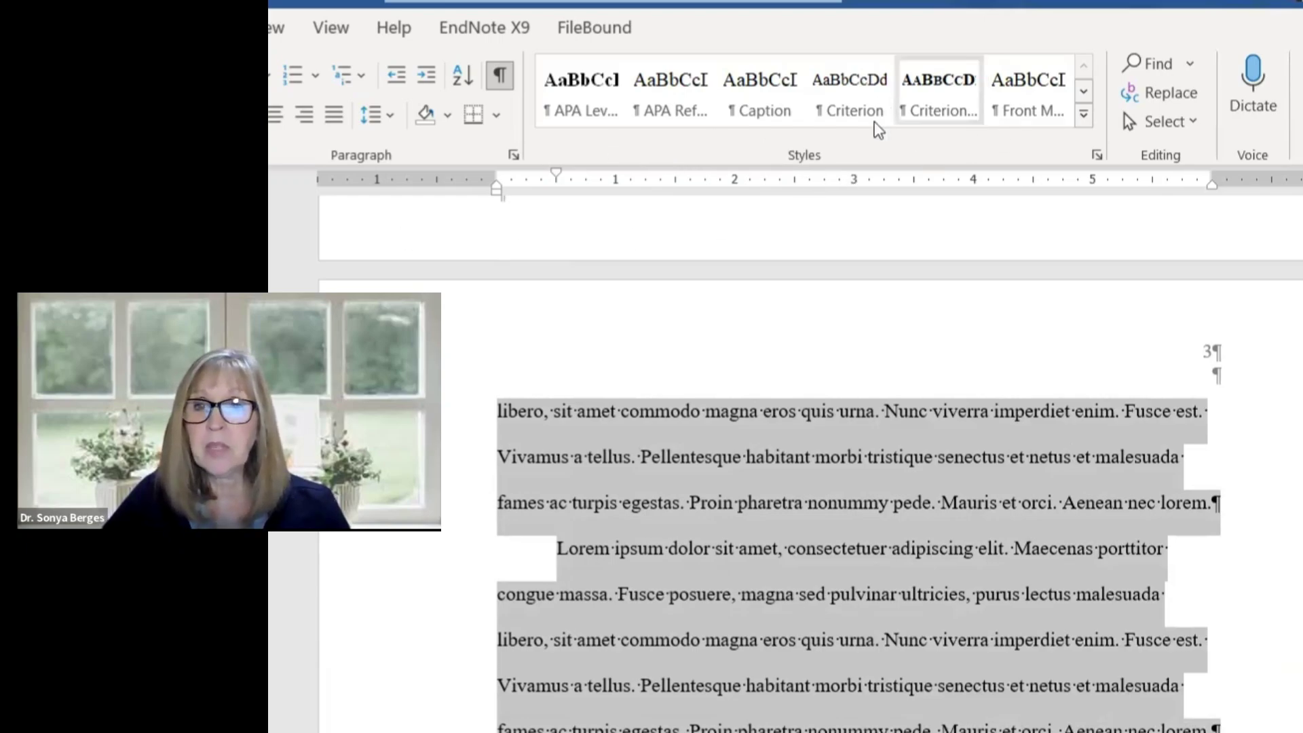
Apply the Normal style from the Styles gallery to the selected Lorem ipsum paragraph.
left_click(1086, 115)
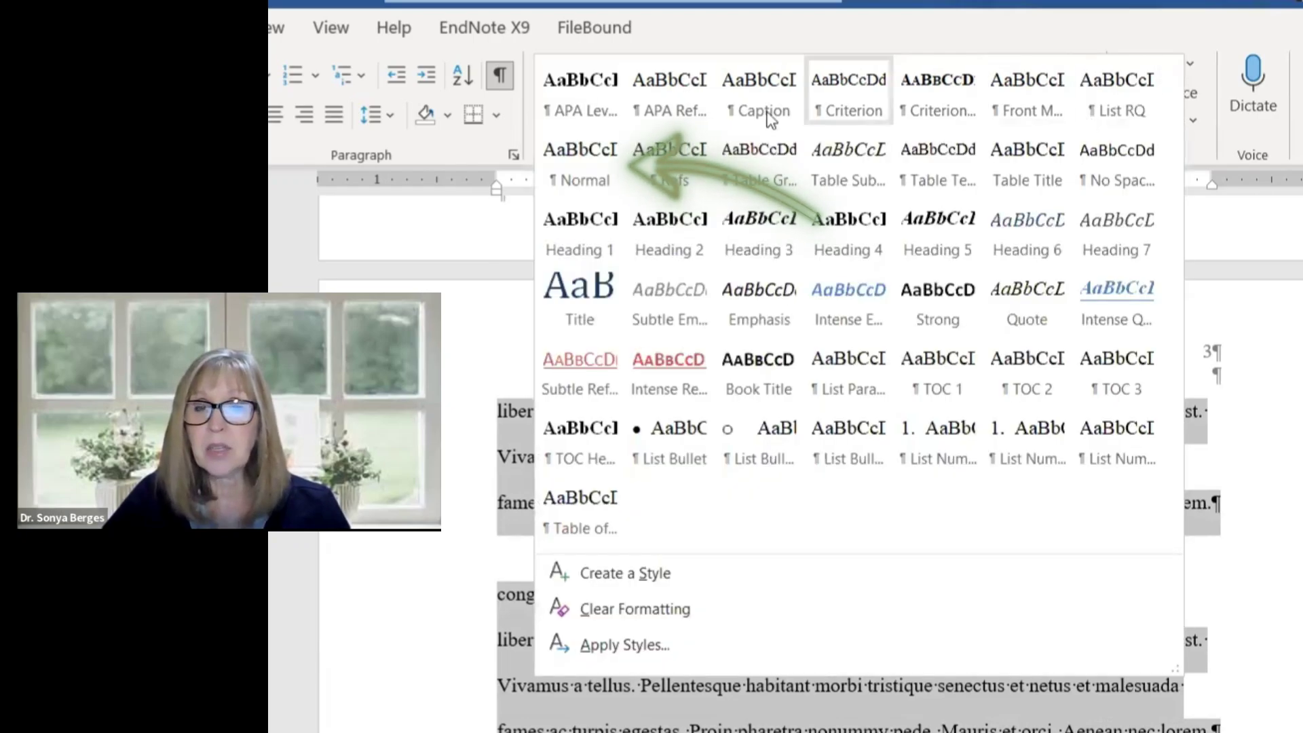
left_click(589, 173)
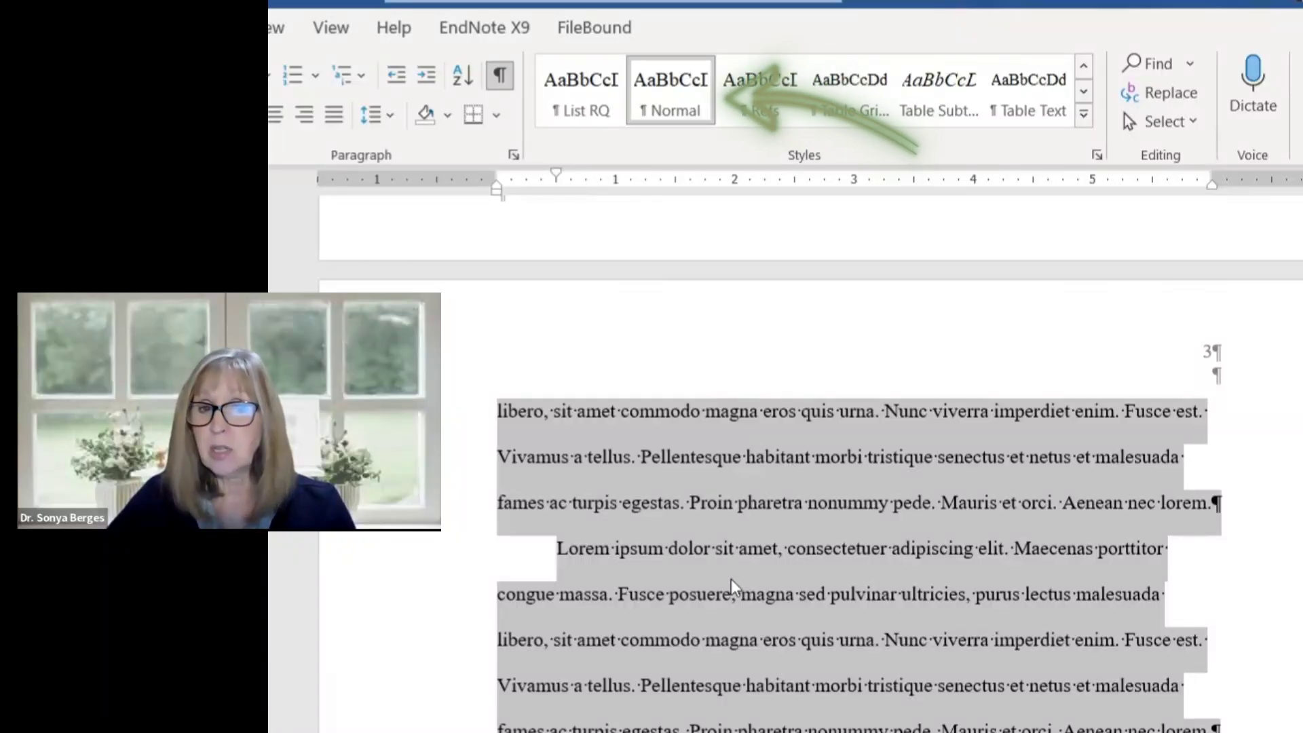
scroll(672, 567, "up", 5)
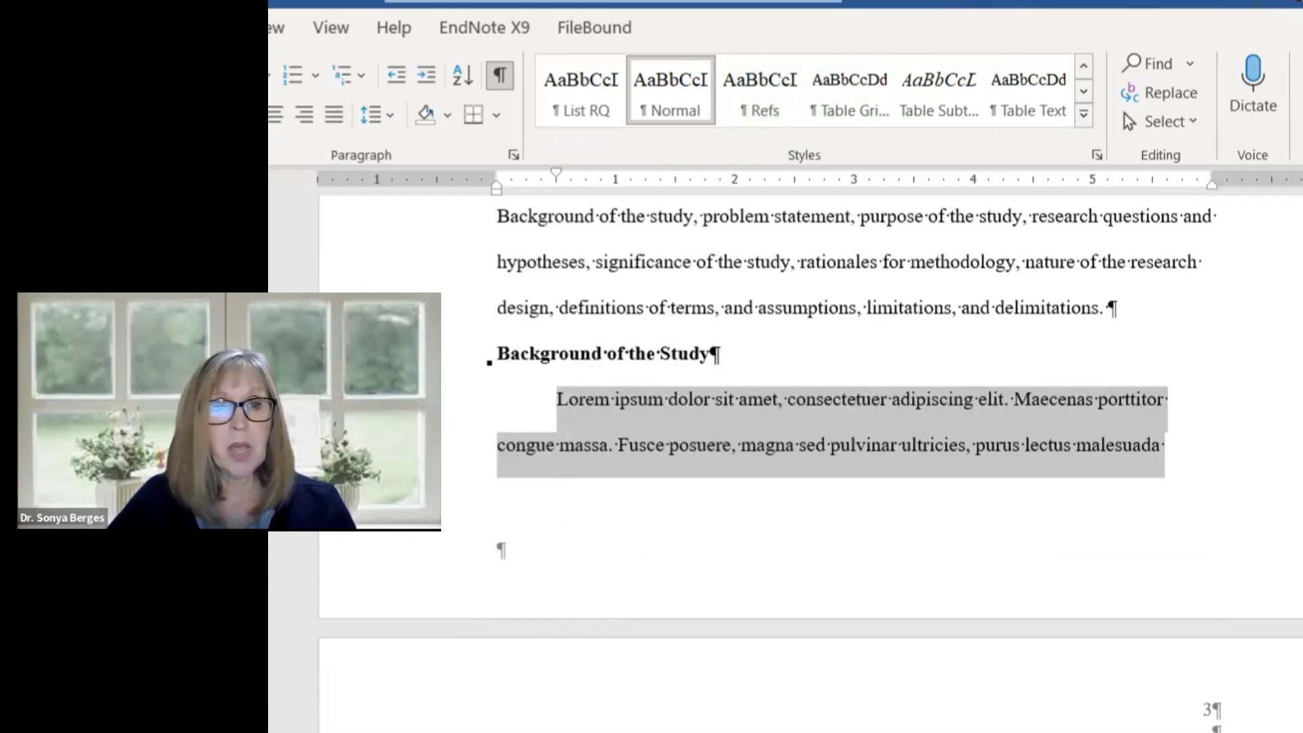
Navigate back up past the List of Tables to the Table of Contents on page viii.
key("ctrl+Home")
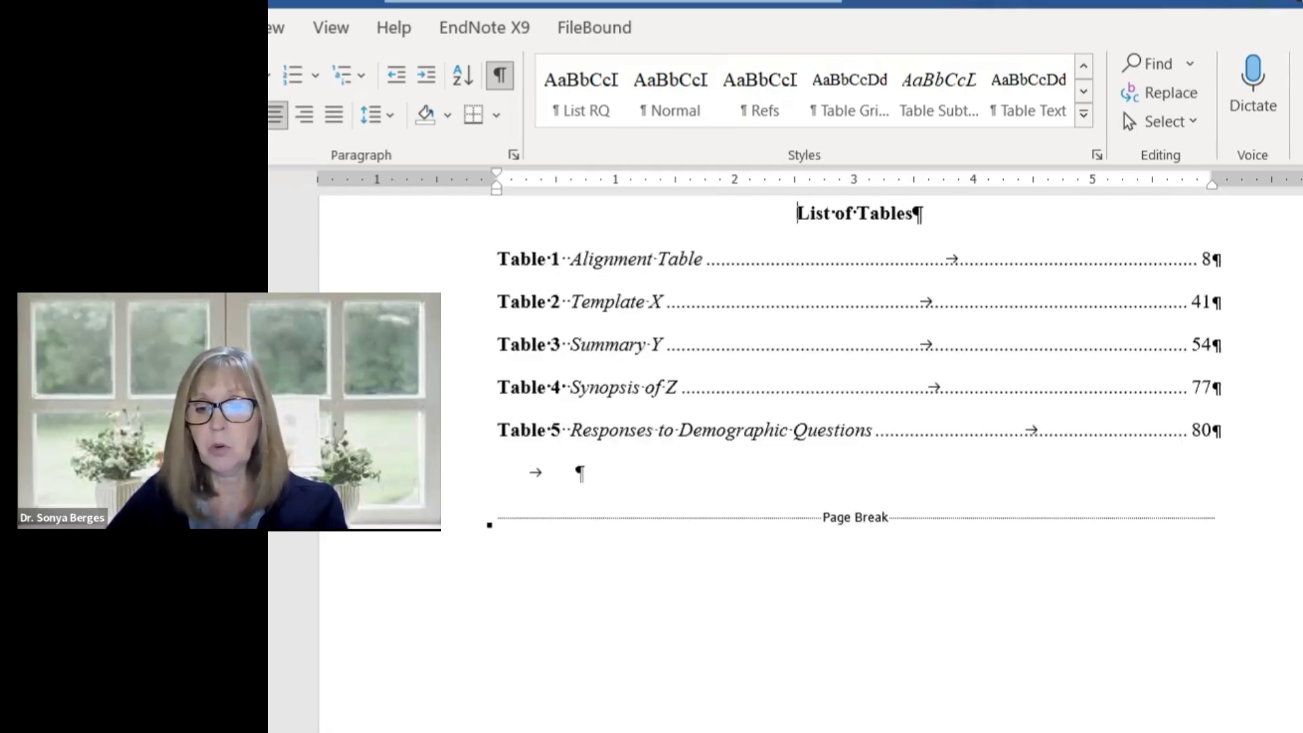
key("Up")
key("Up")
key("Up")
key("Up")
key("Up")
key("Up")
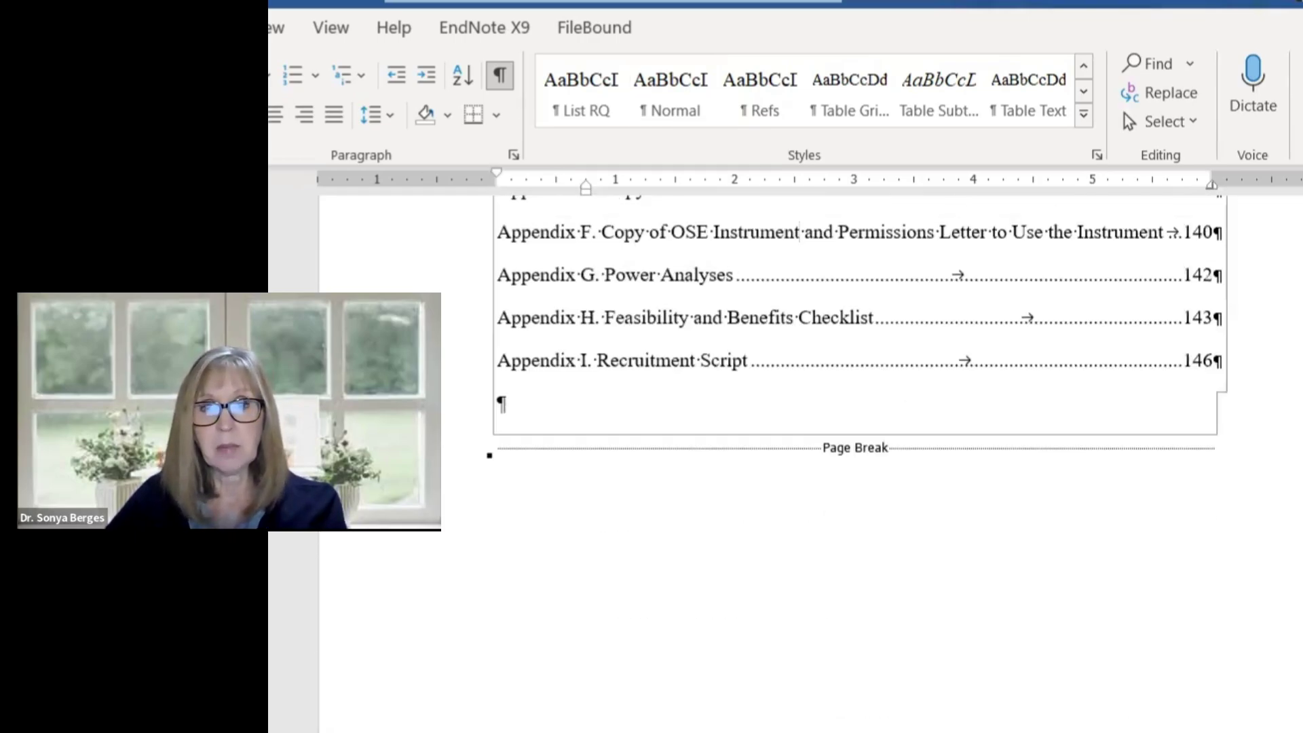
scroll(590, 528, "up", 10)
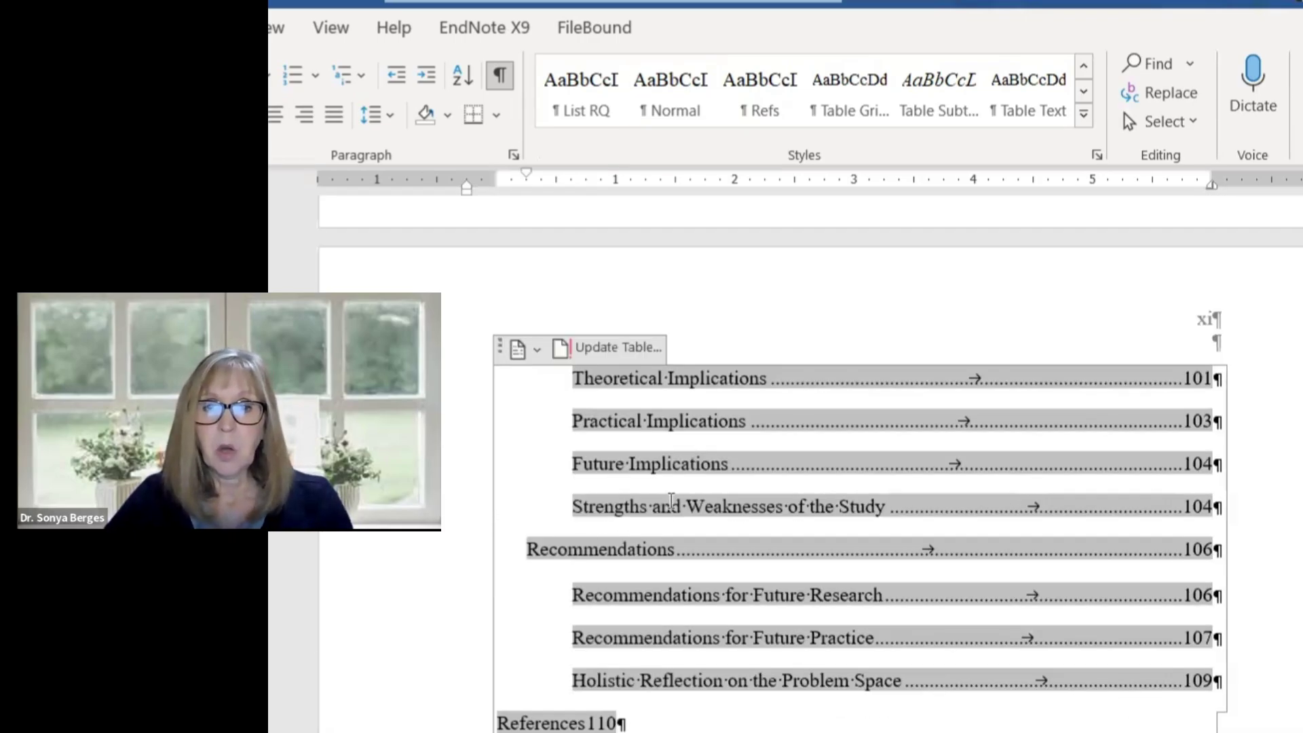
scroll(637, 461, "up", 1)
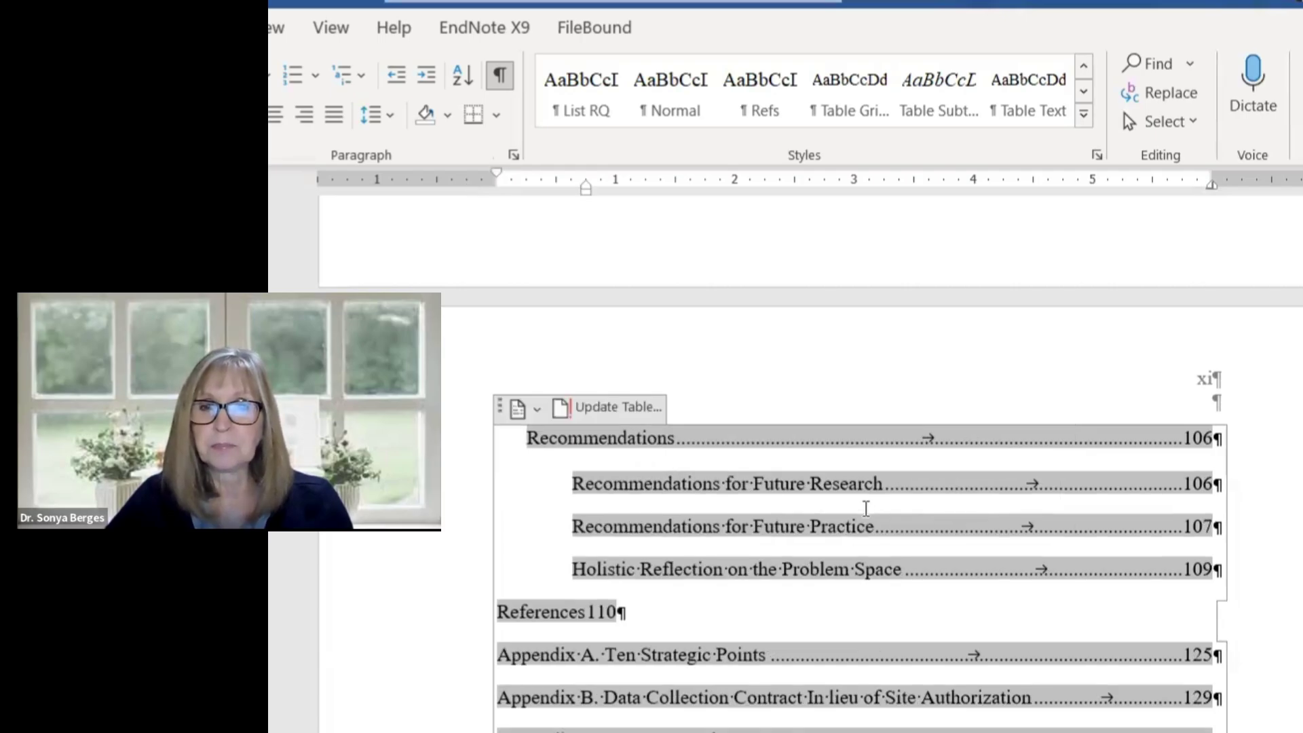
scroll(866, 507, "up", 15)
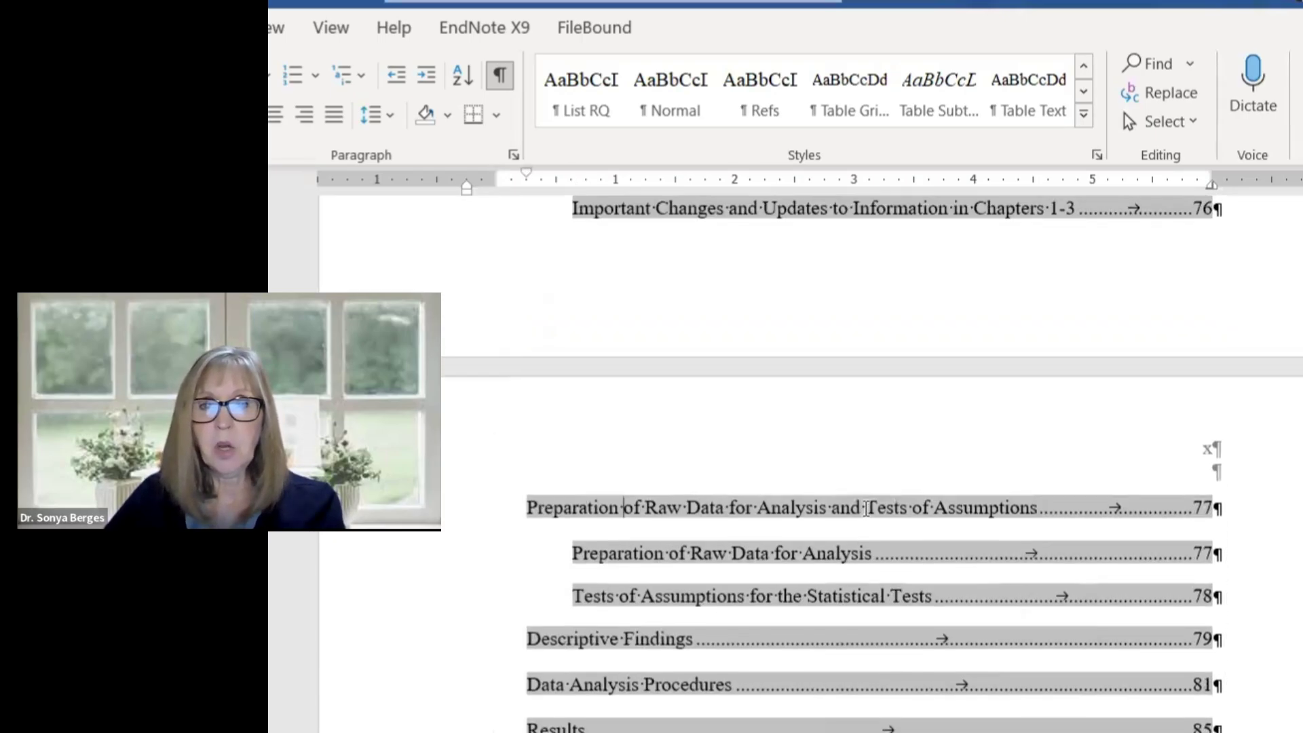
key("Up")
key("Up")
key("Up")
key("Up")
key("Up")
key("Up")
key("Up")
key("Up")
key("Up")
key("Up")
key("Up")
key("Up")
key("Up")
key("Up")
key("Up")
key("Up")
key("Up")
key("Up")
key("Up")
key("Up")
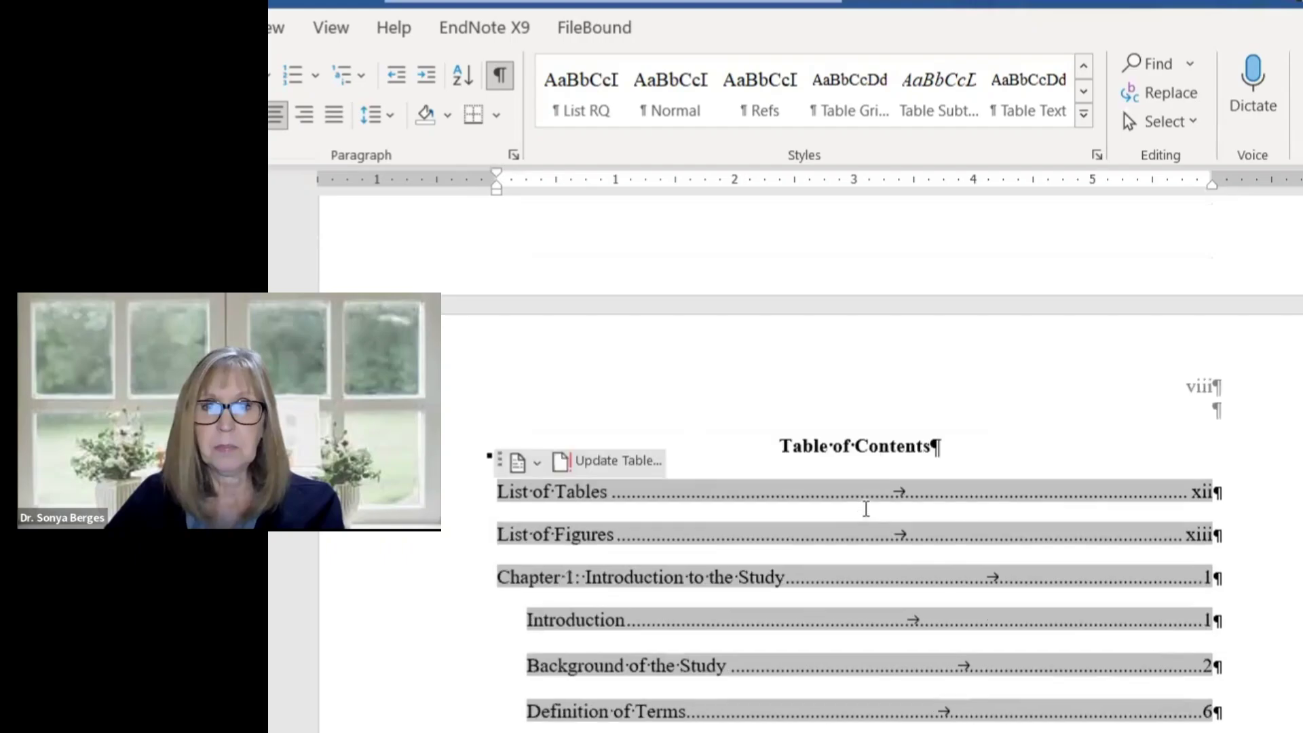
scroll(849, 548, "down", 2)
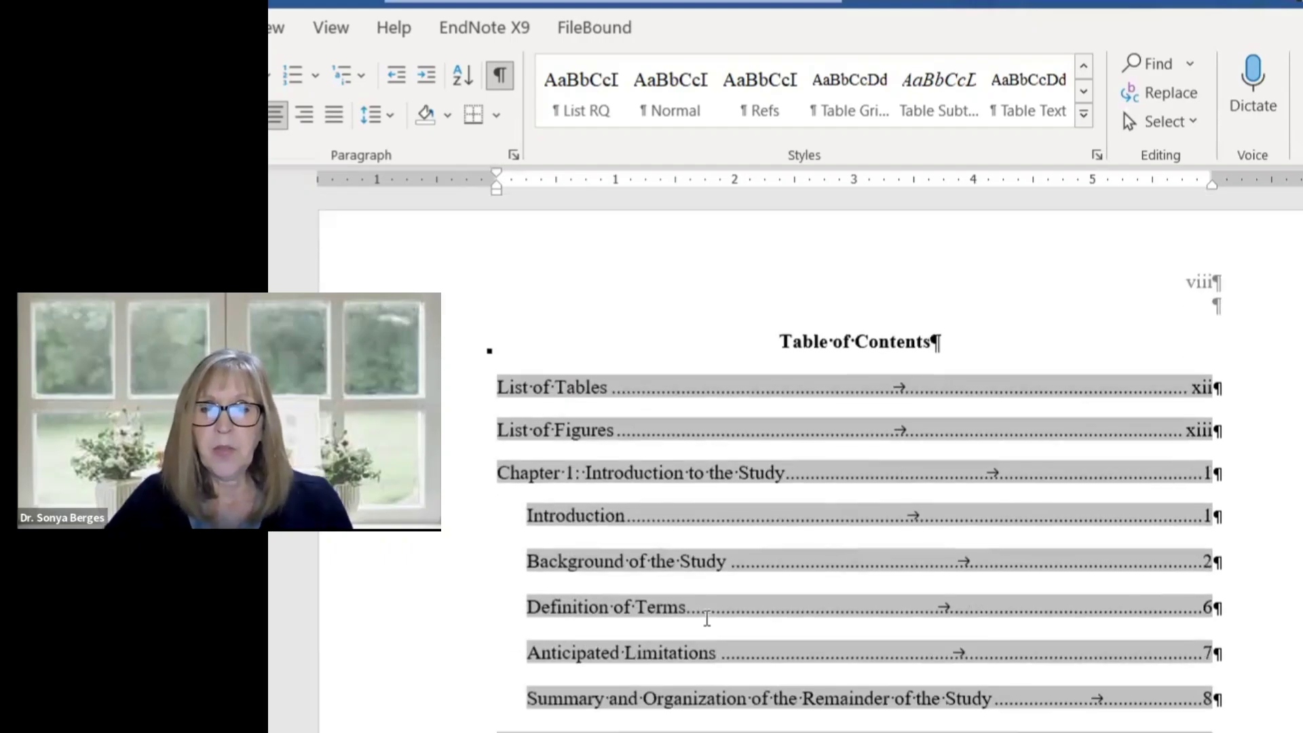
Scroll down the table of contents to the References and Appendix entries.
scroll(633, 552, "down", 1)
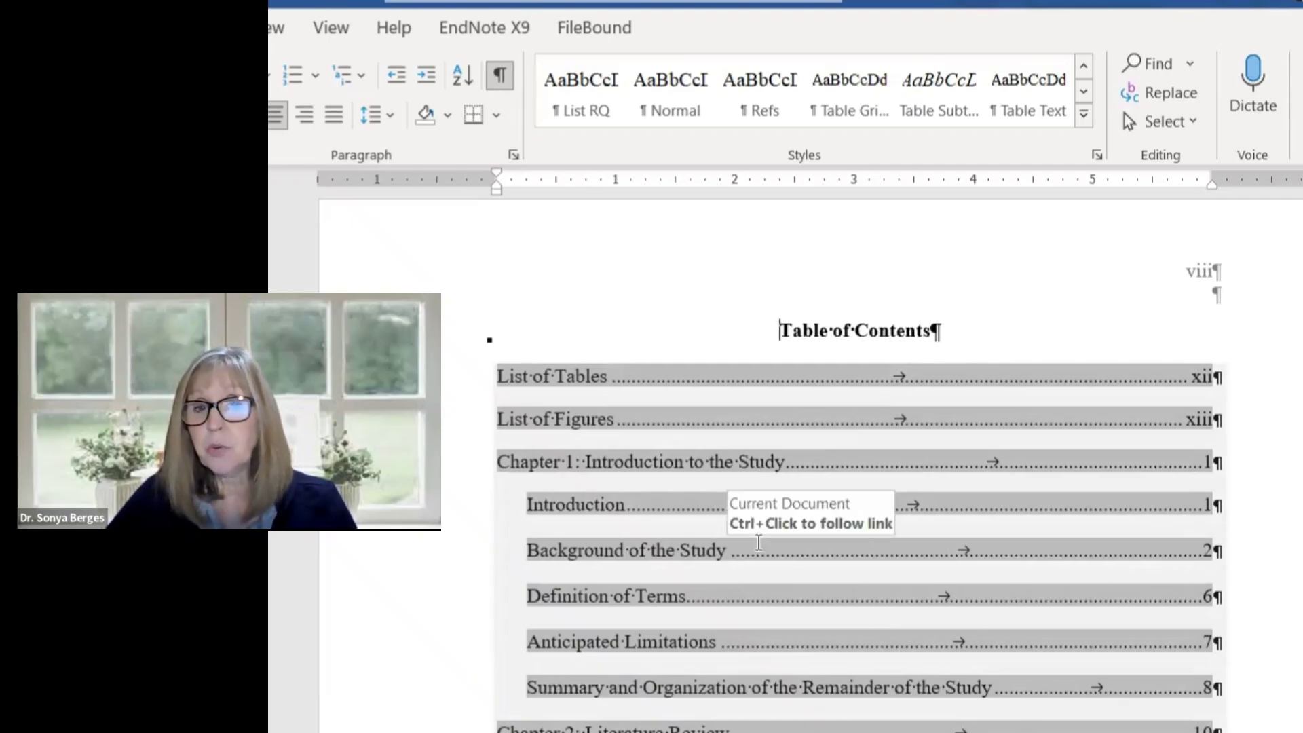
scroll(759, 543, "down", 5)
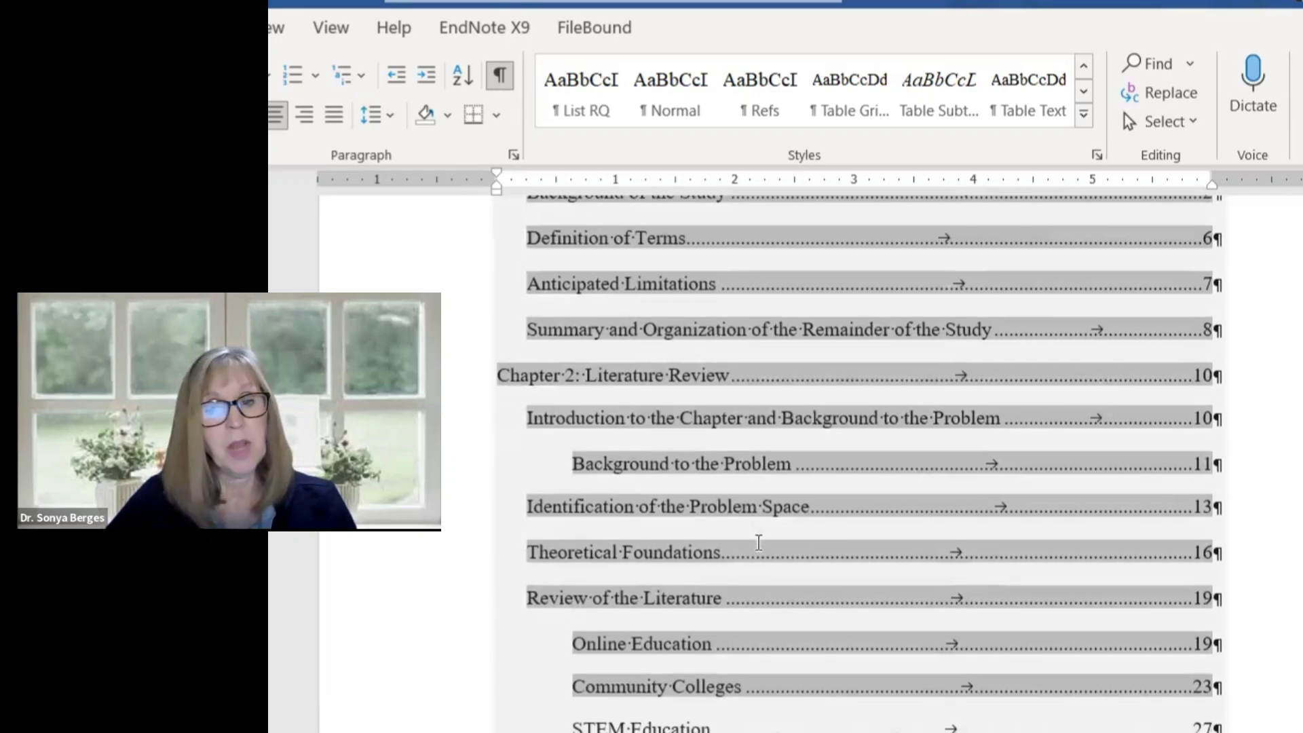
scroll(759, 543, "down", 10)
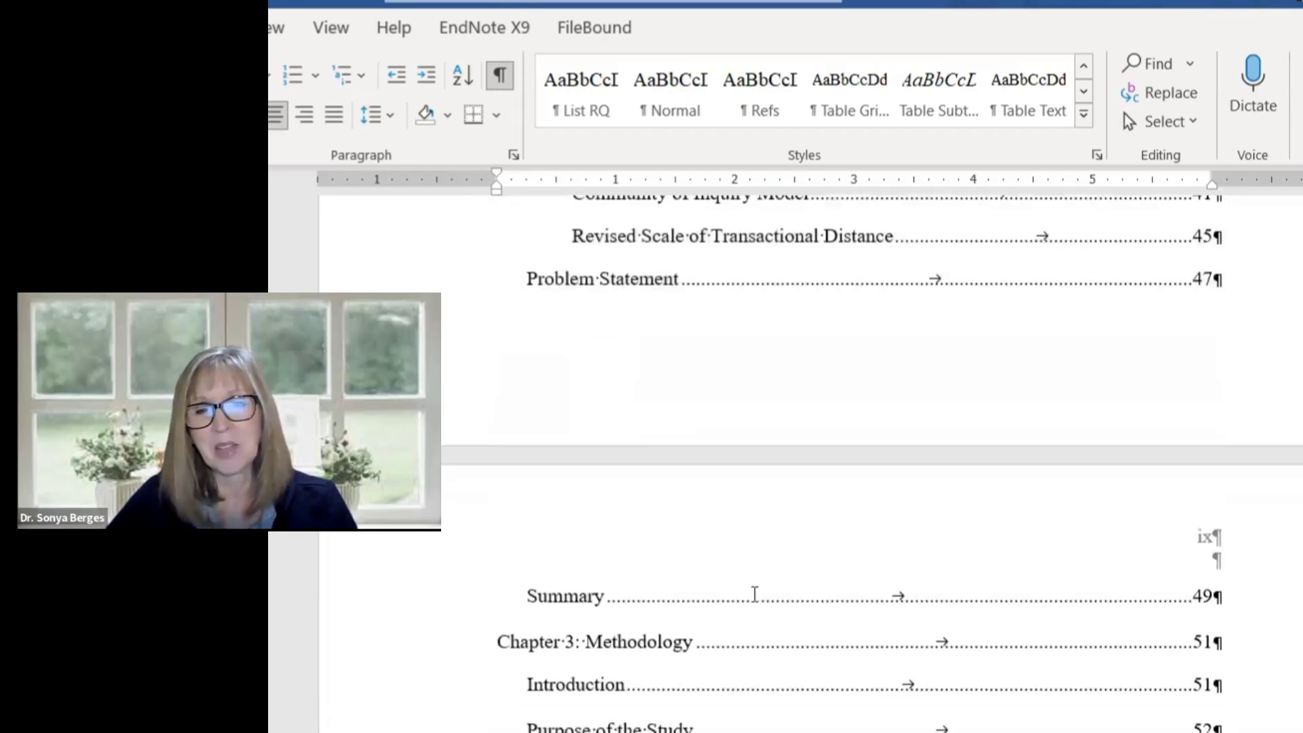
scroll(780, 665, "down", 2)
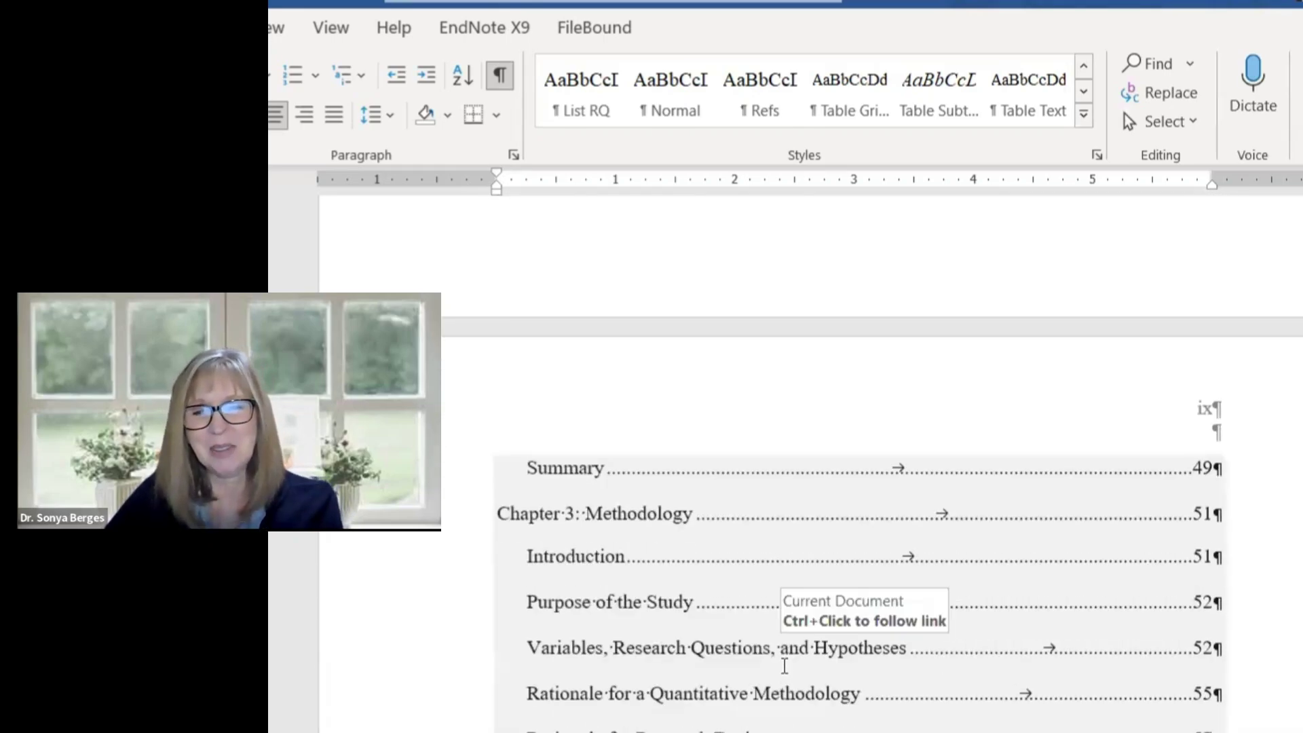
scroll(785, 666, "down", 10)
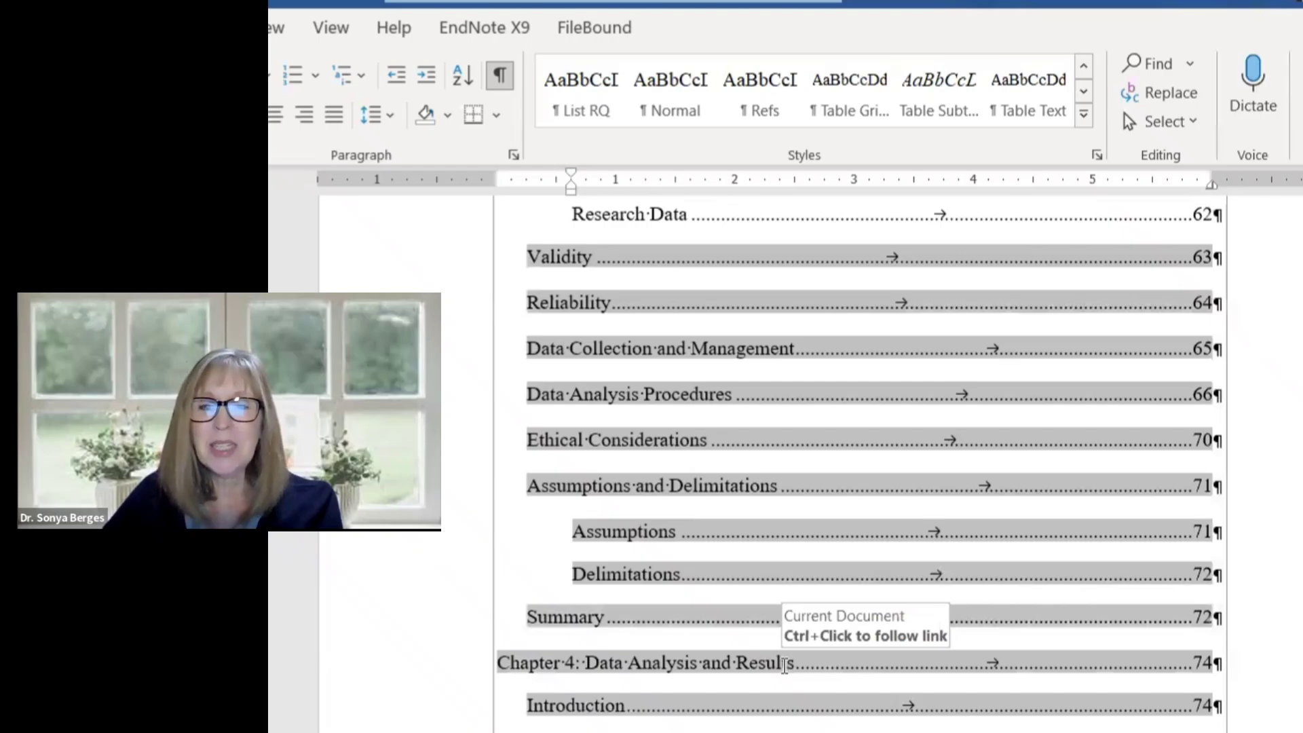
scroll(784, 666, "down", 15)
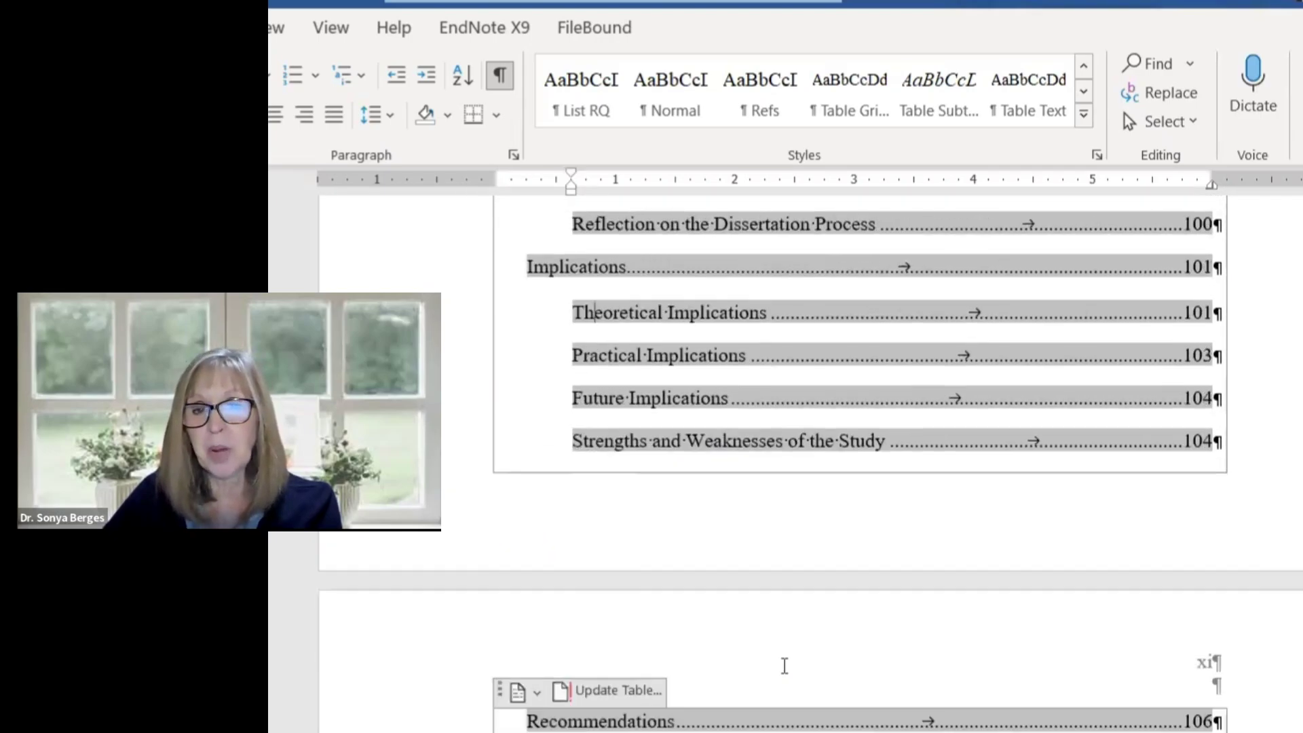
scroll(785, 666, "down", 7)
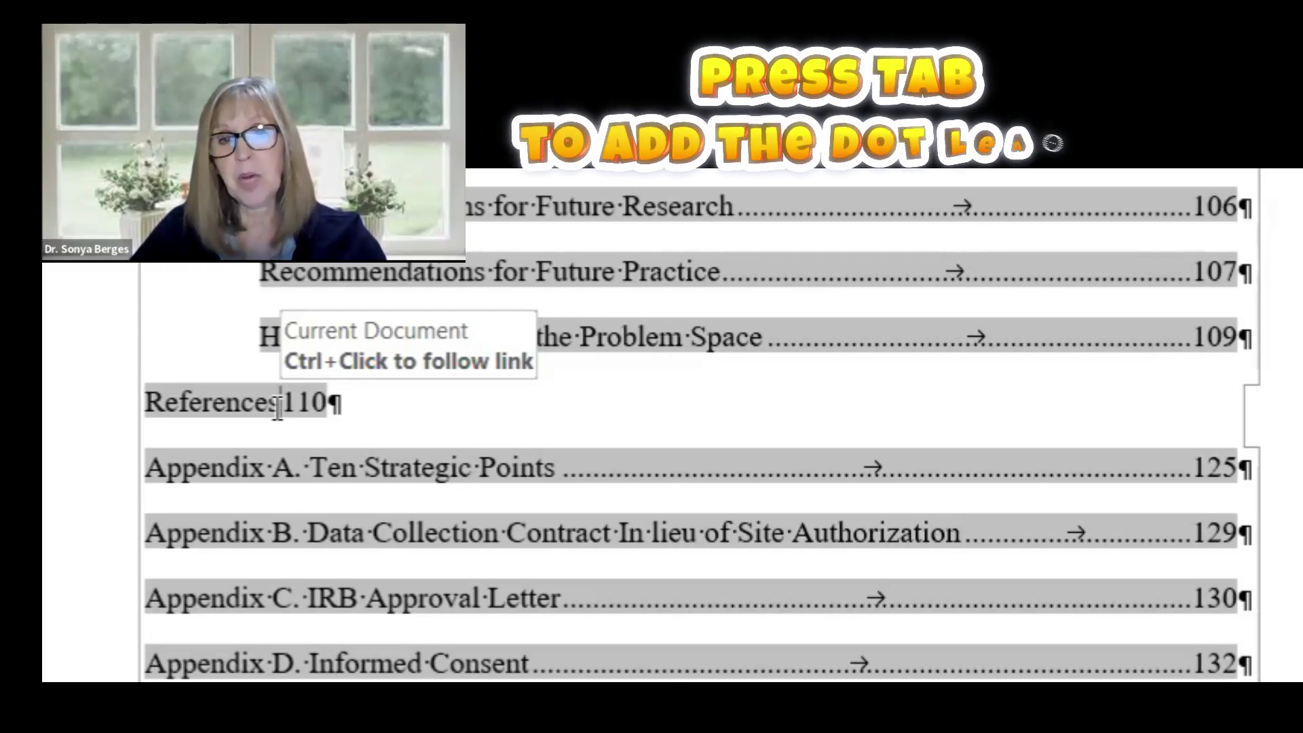
Insert a dot-leader tab between References and its page number 110.
key("Tab")
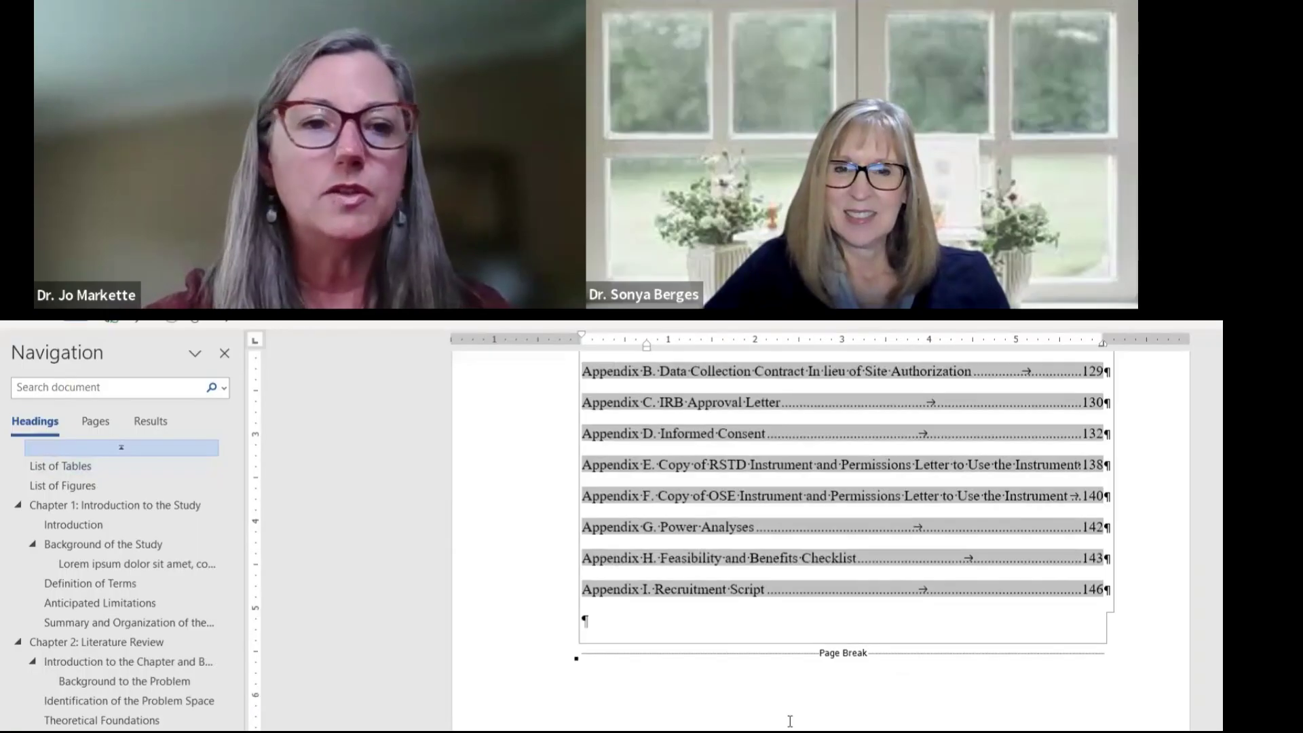
scroll(221, 526, "down", 3)
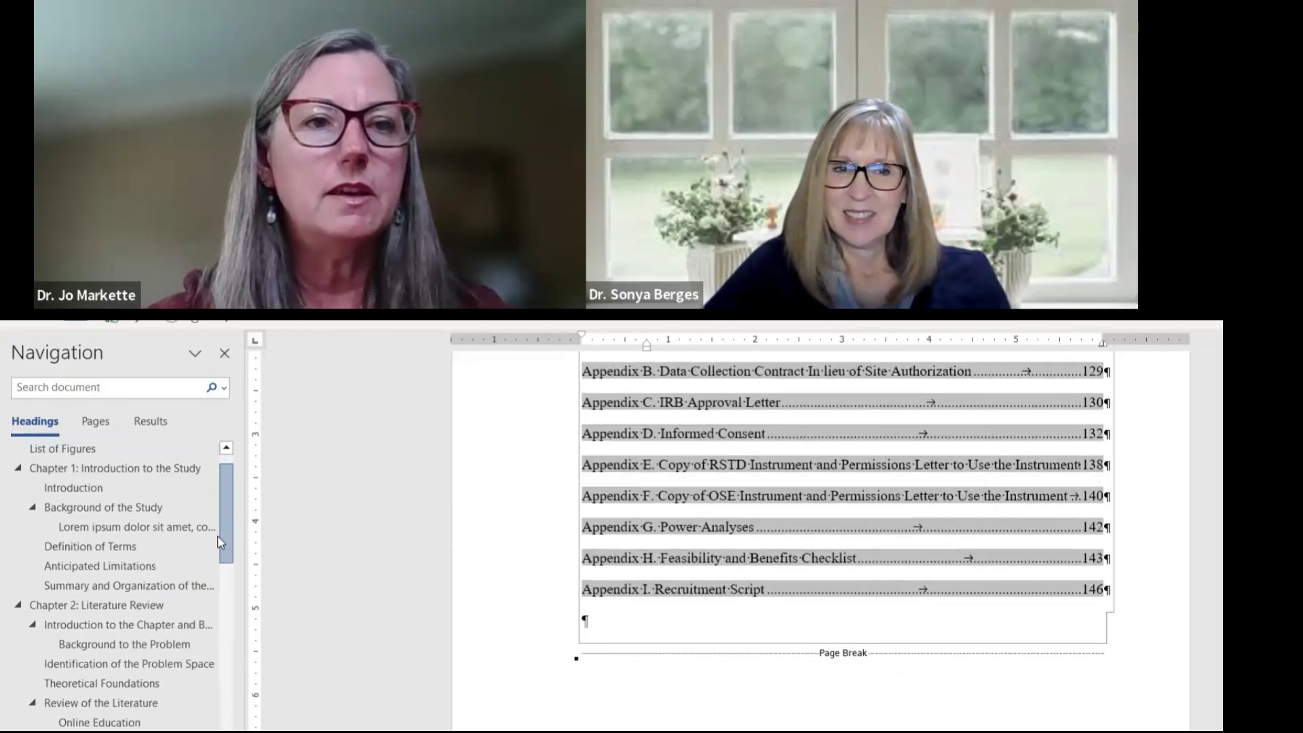
scroll(219, 507, "up", 3)
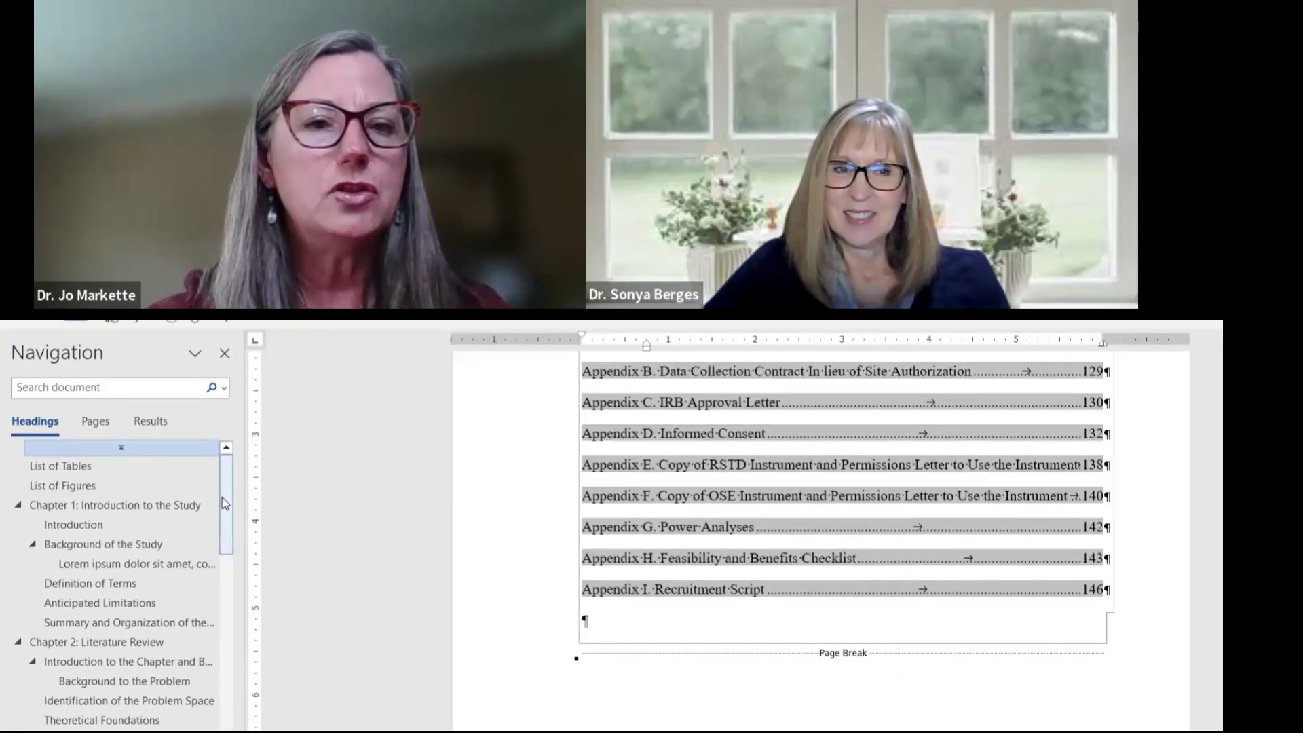
mouse_move(222, 498)
left_mouse_down()
mouse_move(220, 573)
mouse_move(222, 507)
mouse_move(237, 513)
left_mouse_up()
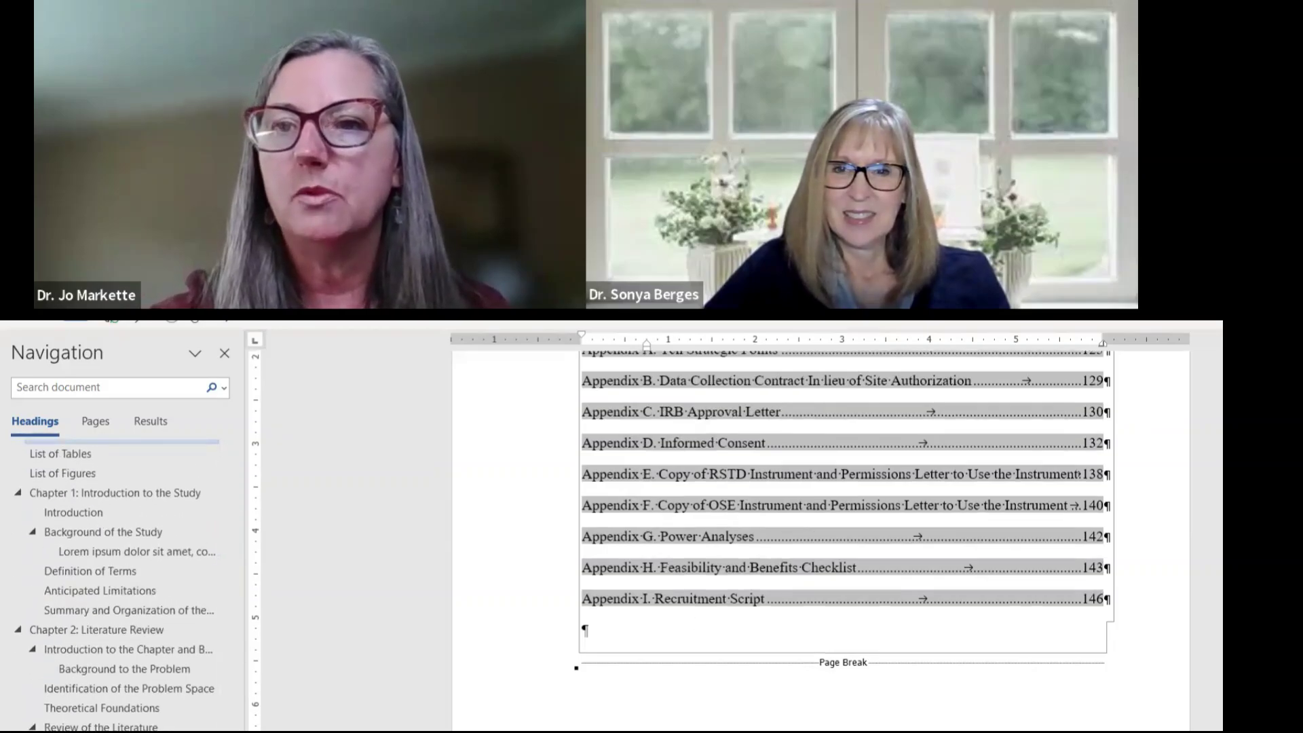
scroll(820, 537, "up", 10)
scroll(820, 537, "down", 5)
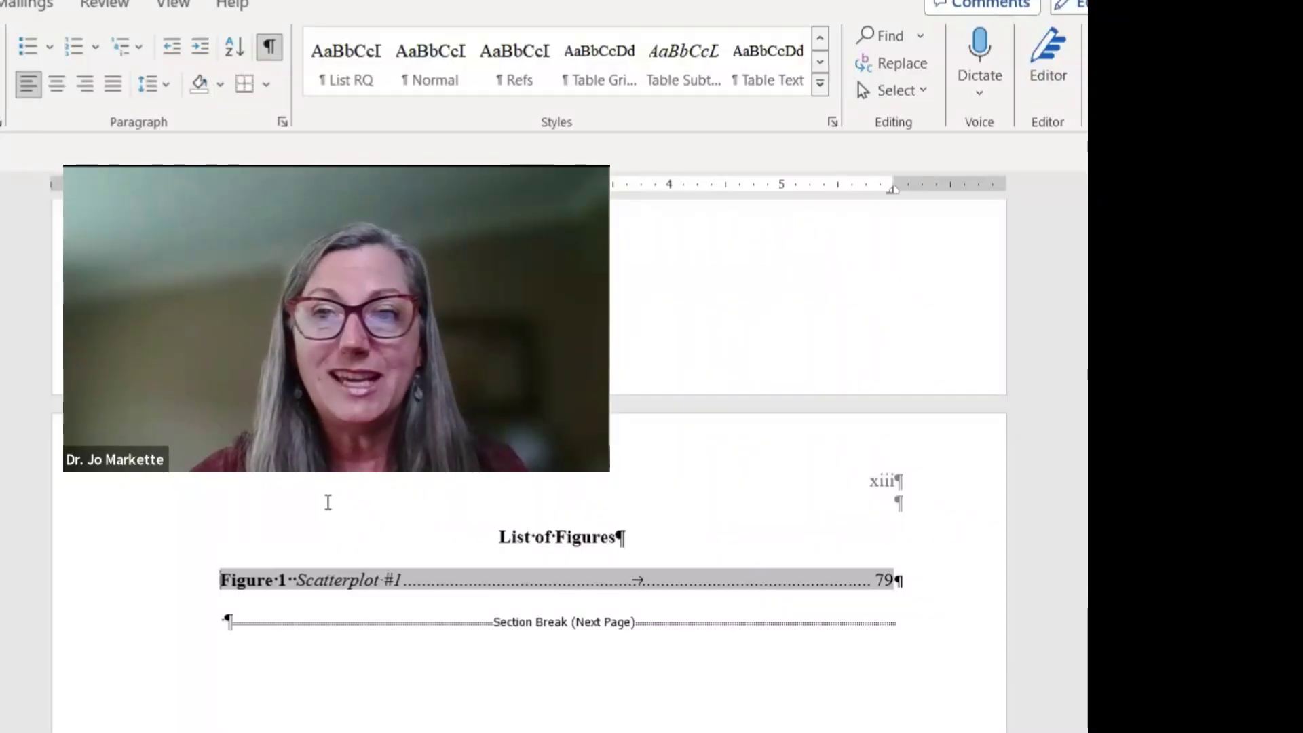
Follow the Figure 1 list entry to its scatterplot on page 79, then return to the List of Tables.
left_click(884, 584, "ctrl")
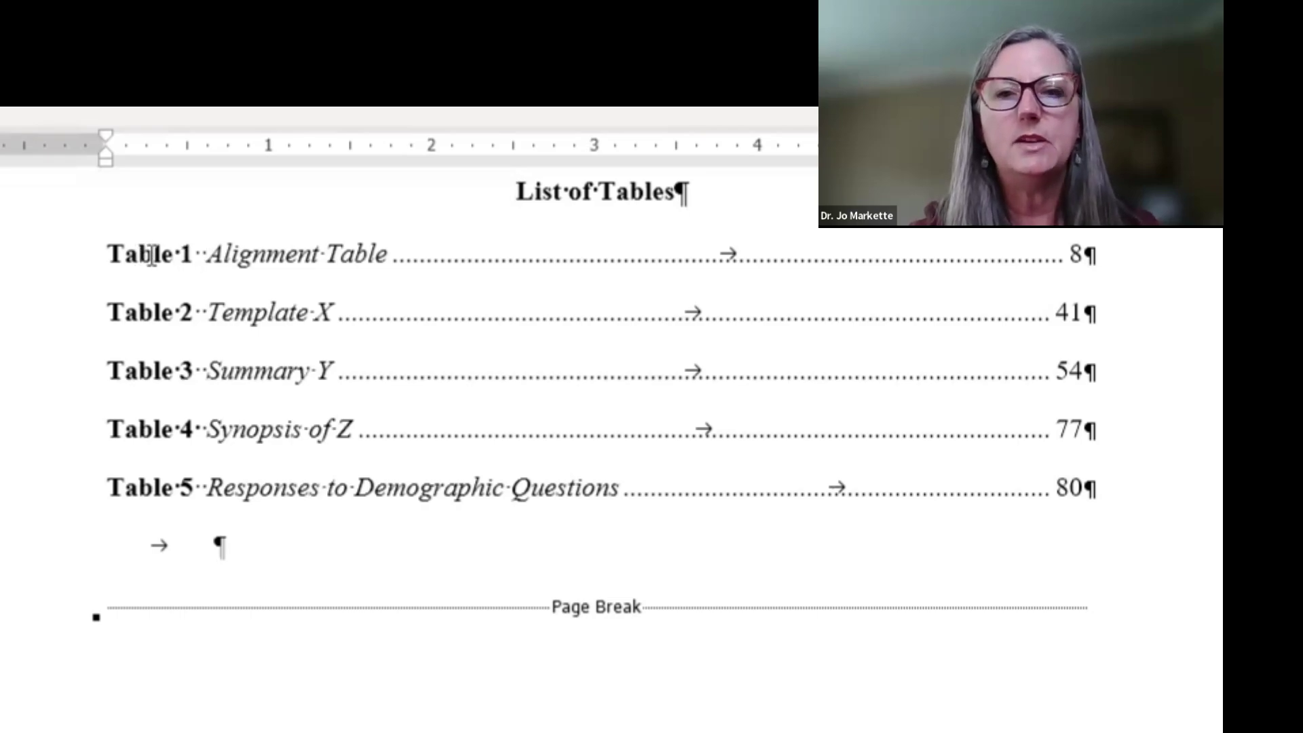
key("ctrl+t")
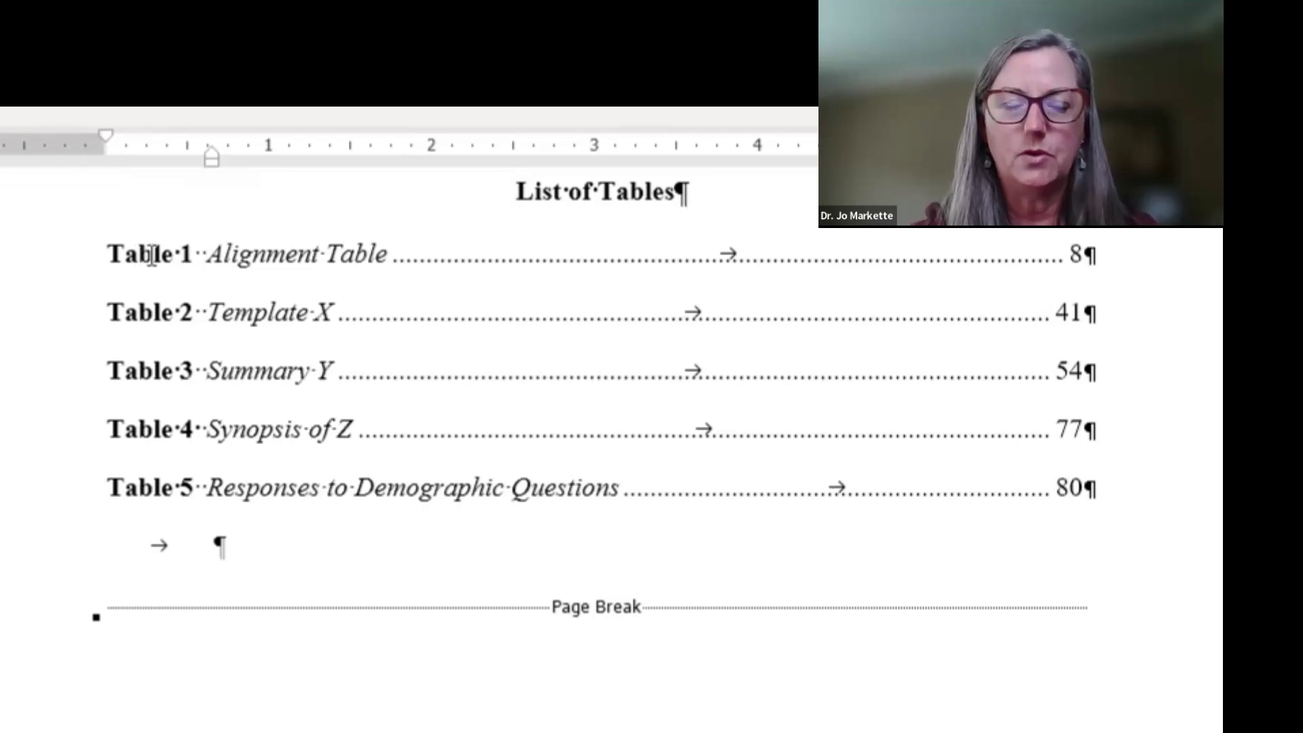
Update the entire List of Tables field to reflect current caption titles and page numbers.
right_click(262, 349)
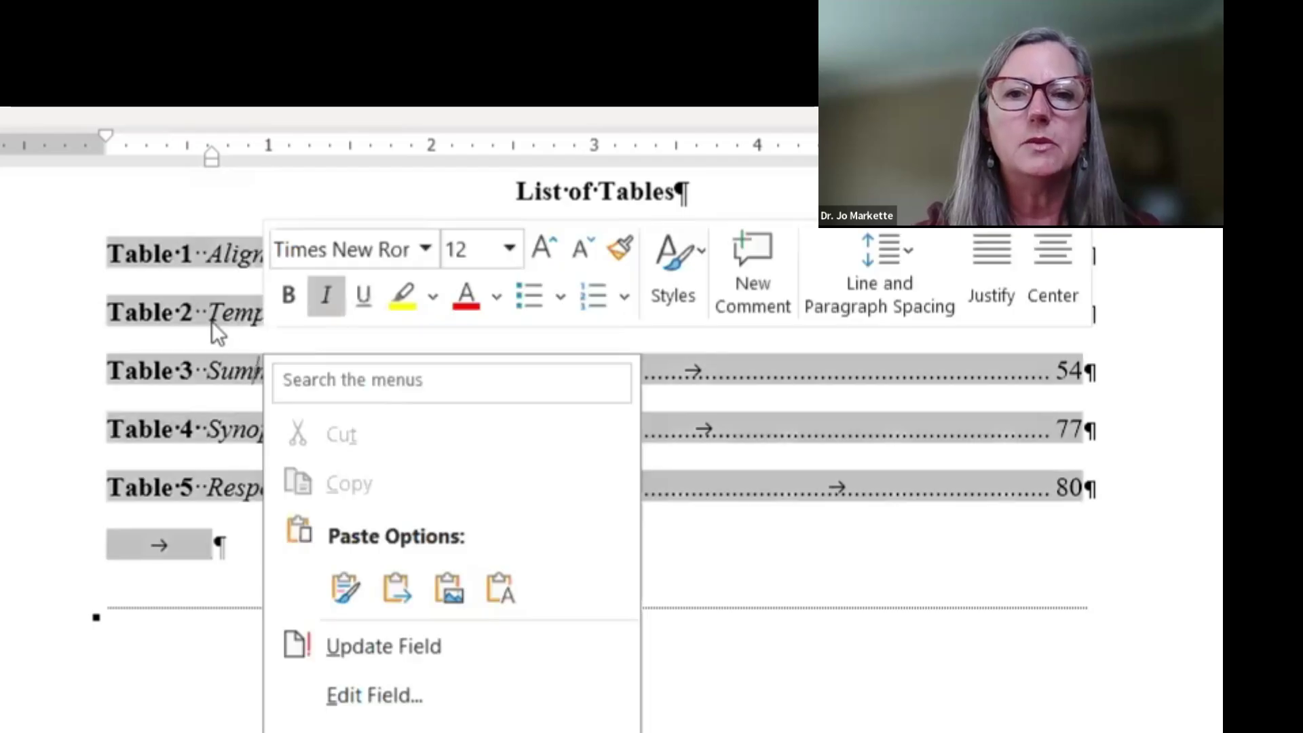
left_click(340, 644)
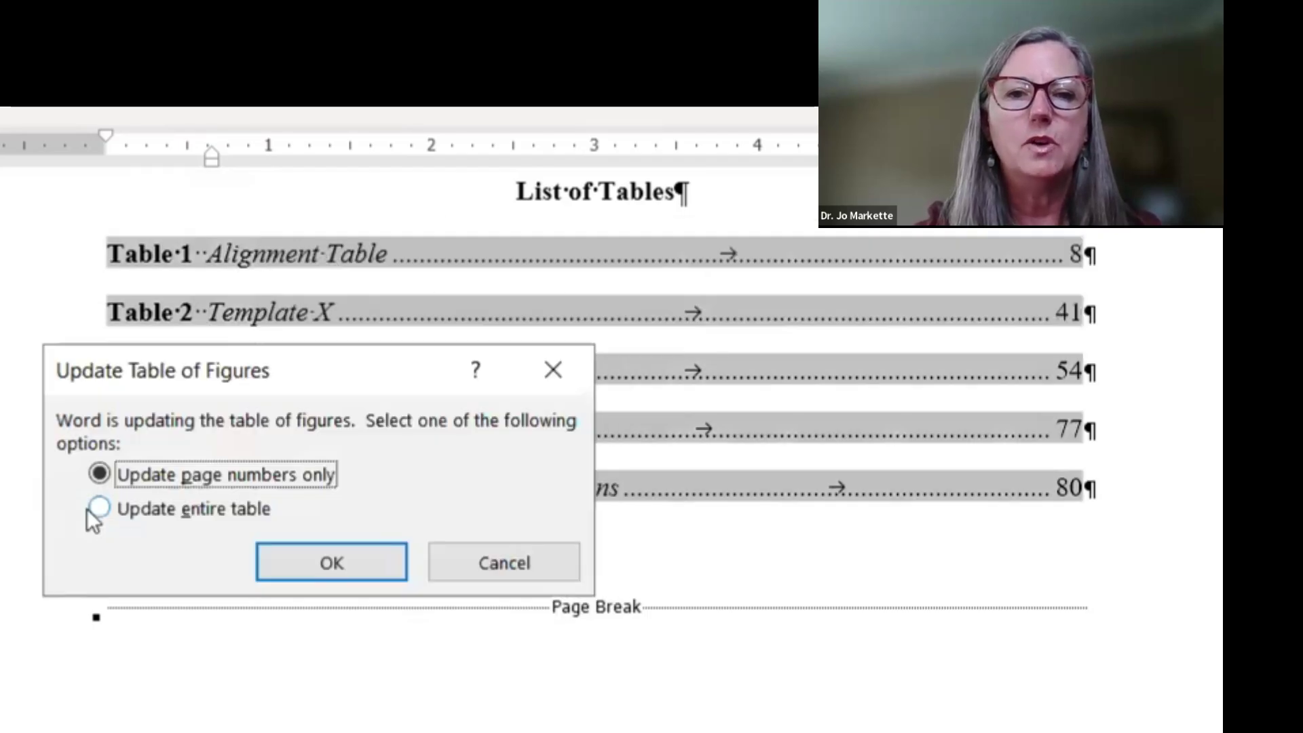
left_click(99, 509)
left_click(333, 563)
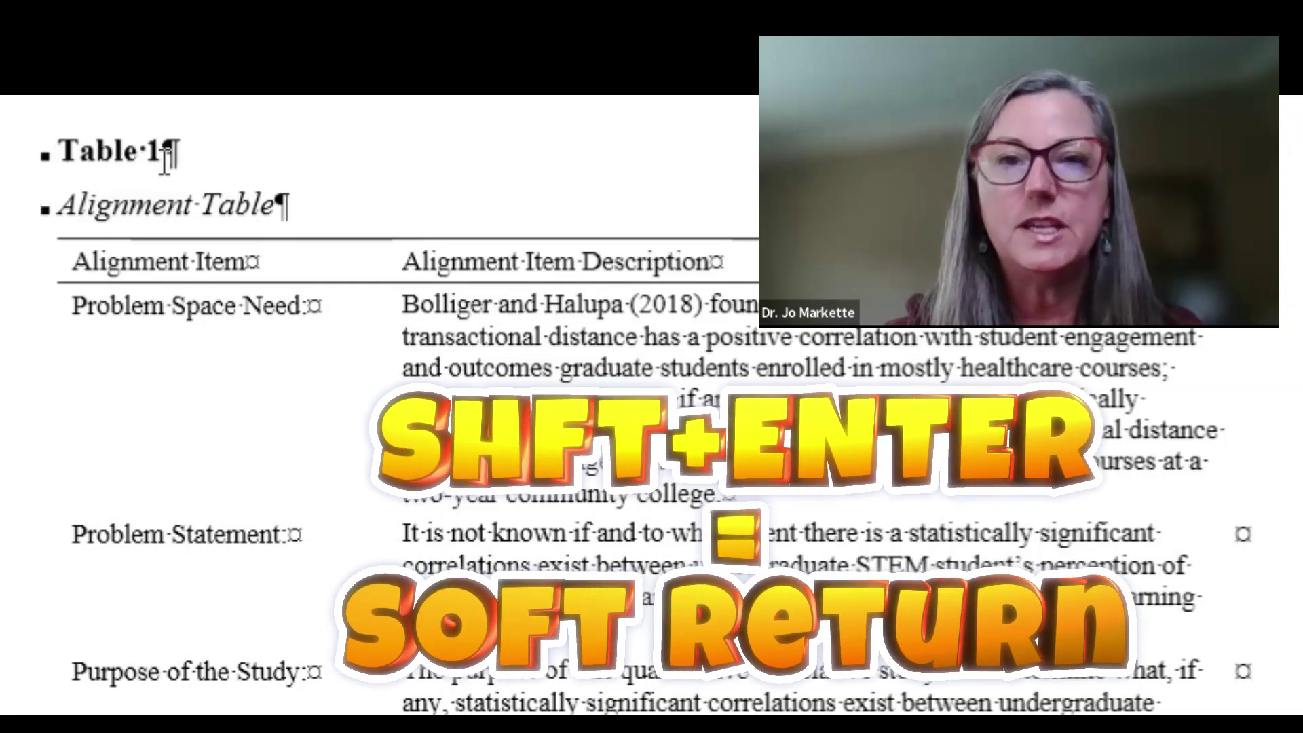
Add soft line breaks after the Table 1 caption label, then update the entire List of Tables.
key("shift+Return")
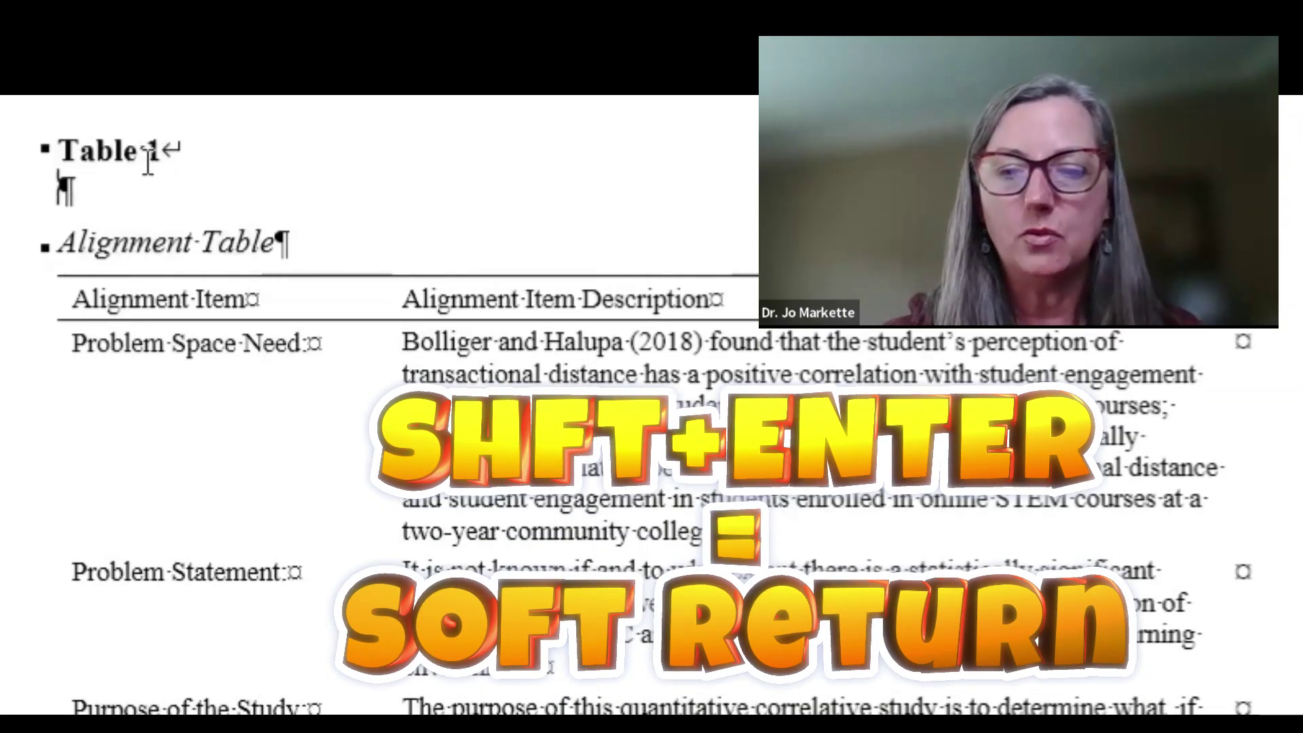
key("shift+Return")
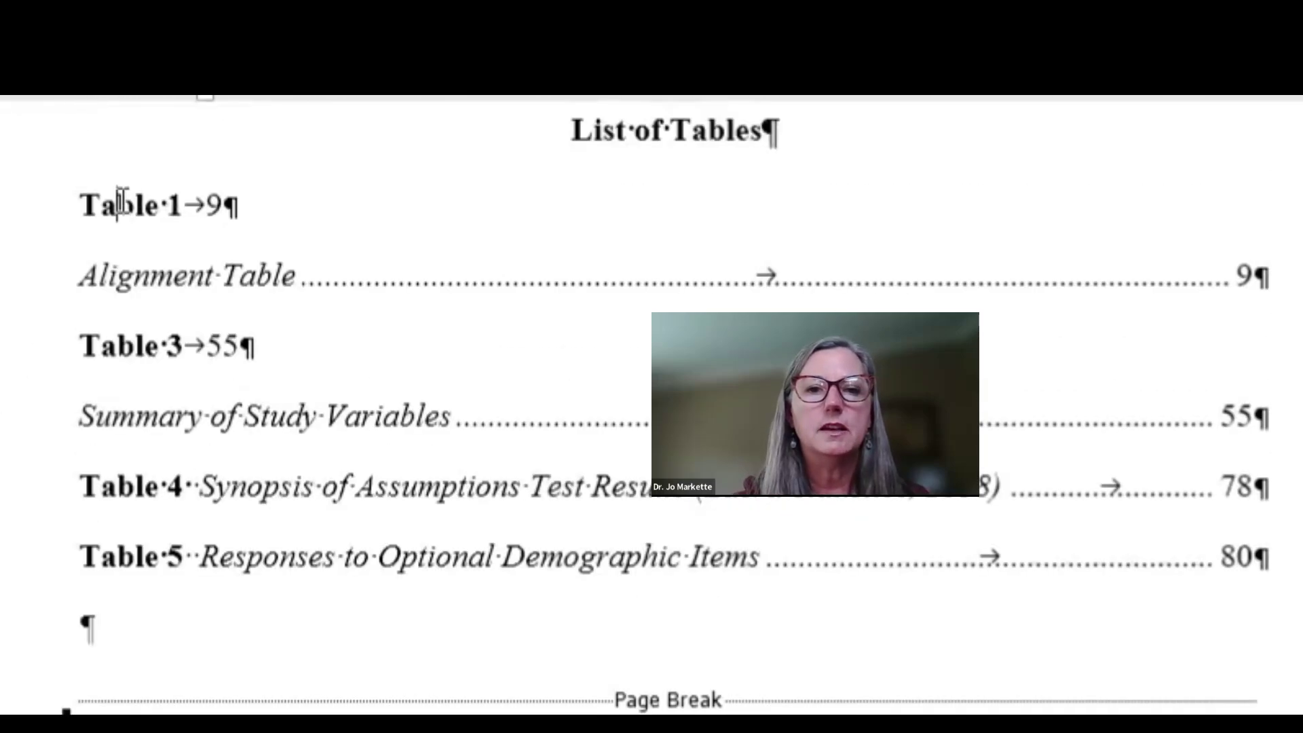
right_click(119, 204)
left_click(204, 539)
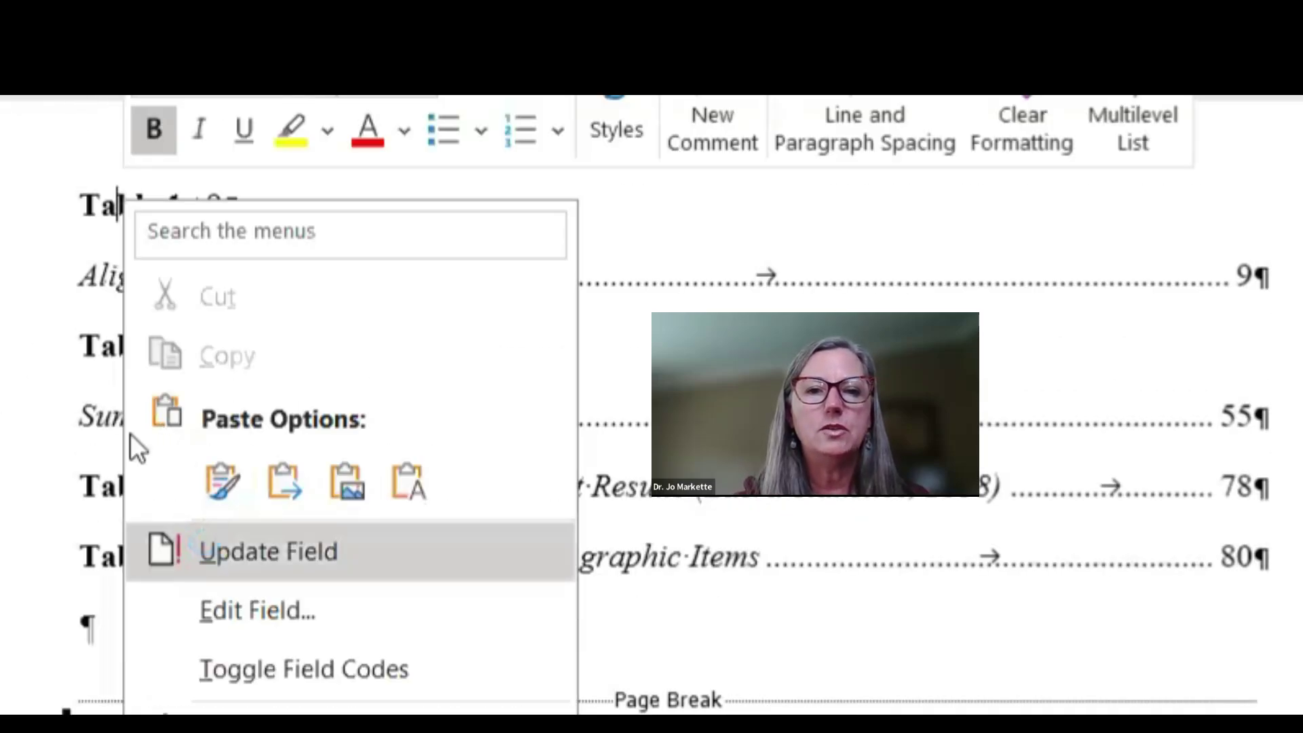
left_click(145, 513)
left_click(346, 576)
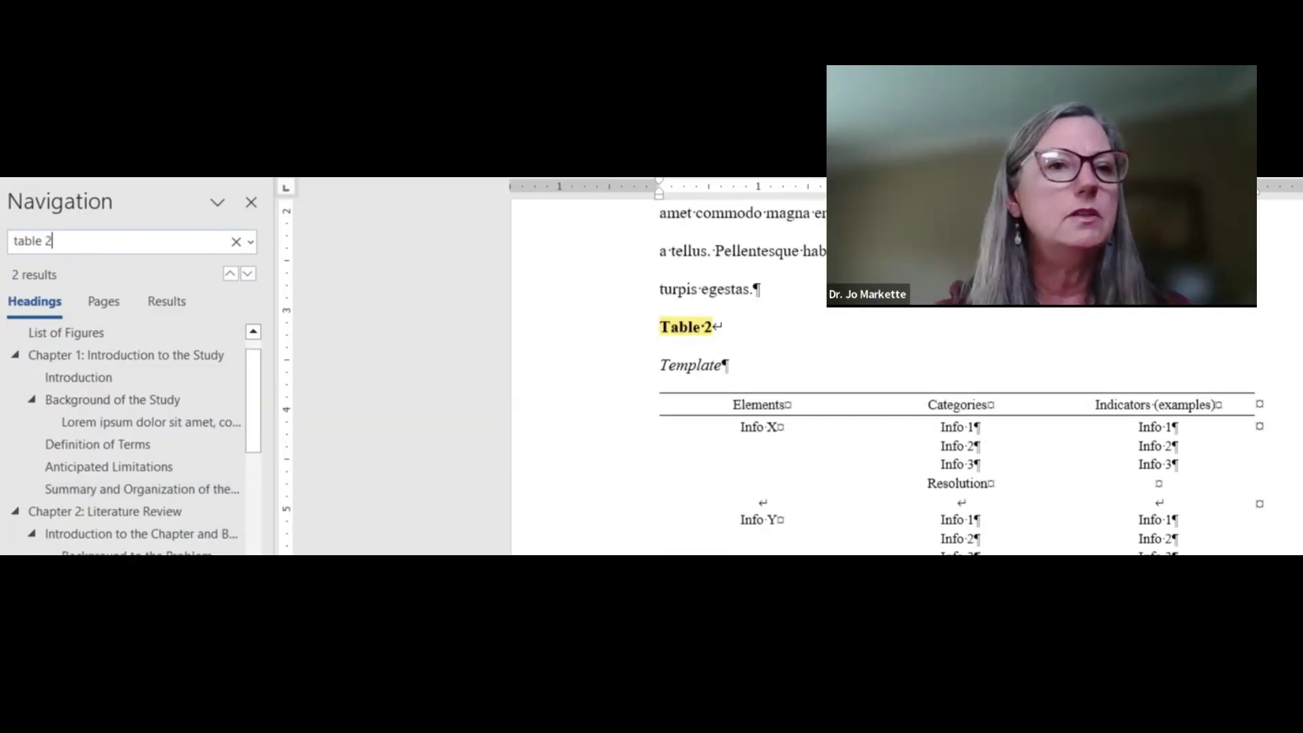
key("Return")
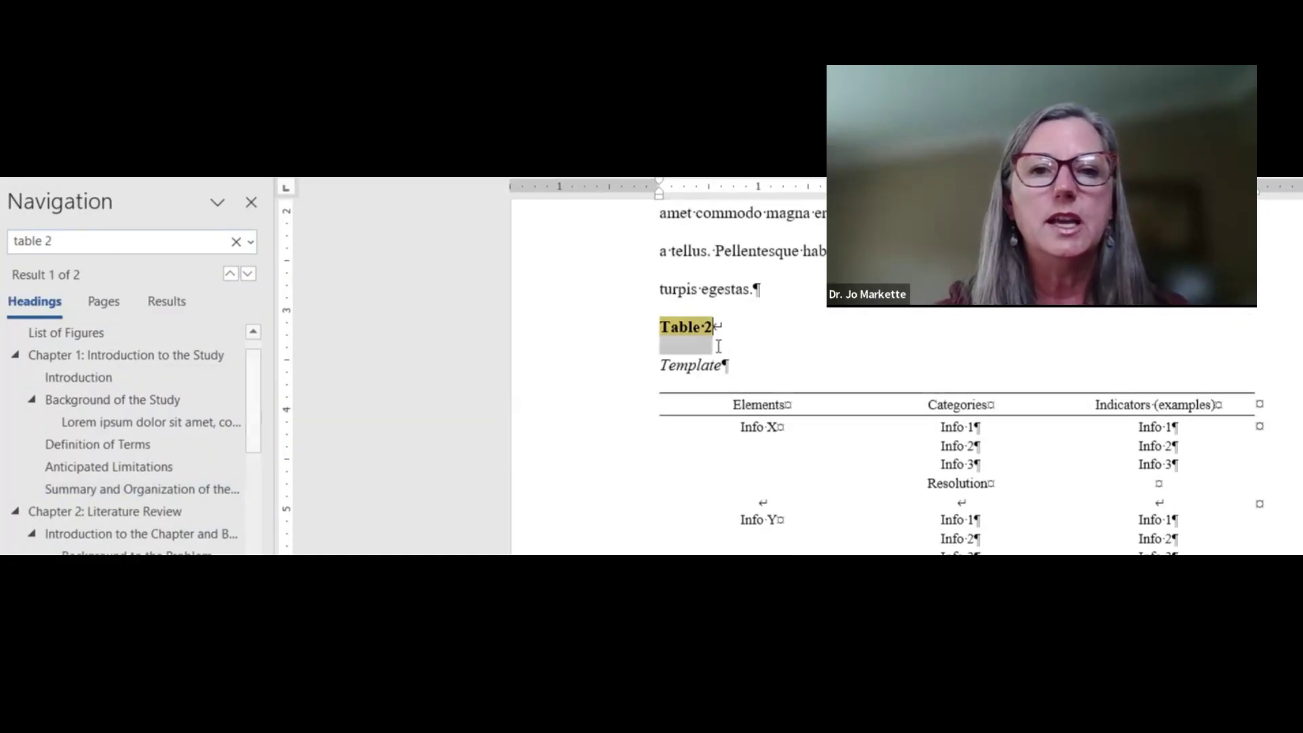
Find the Table 2 caption, add a soft line break after 'Table 2', and select the caption.
left_click(744, 333)
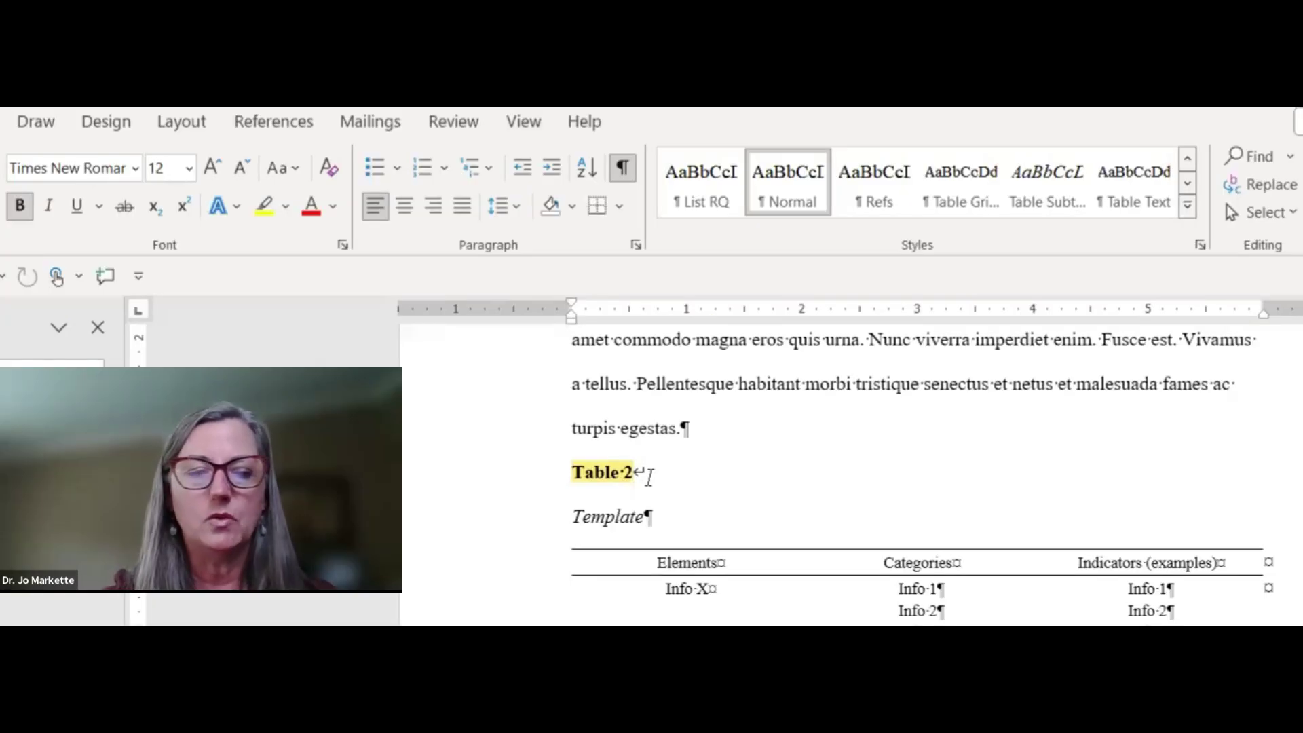
key("shift+Return")
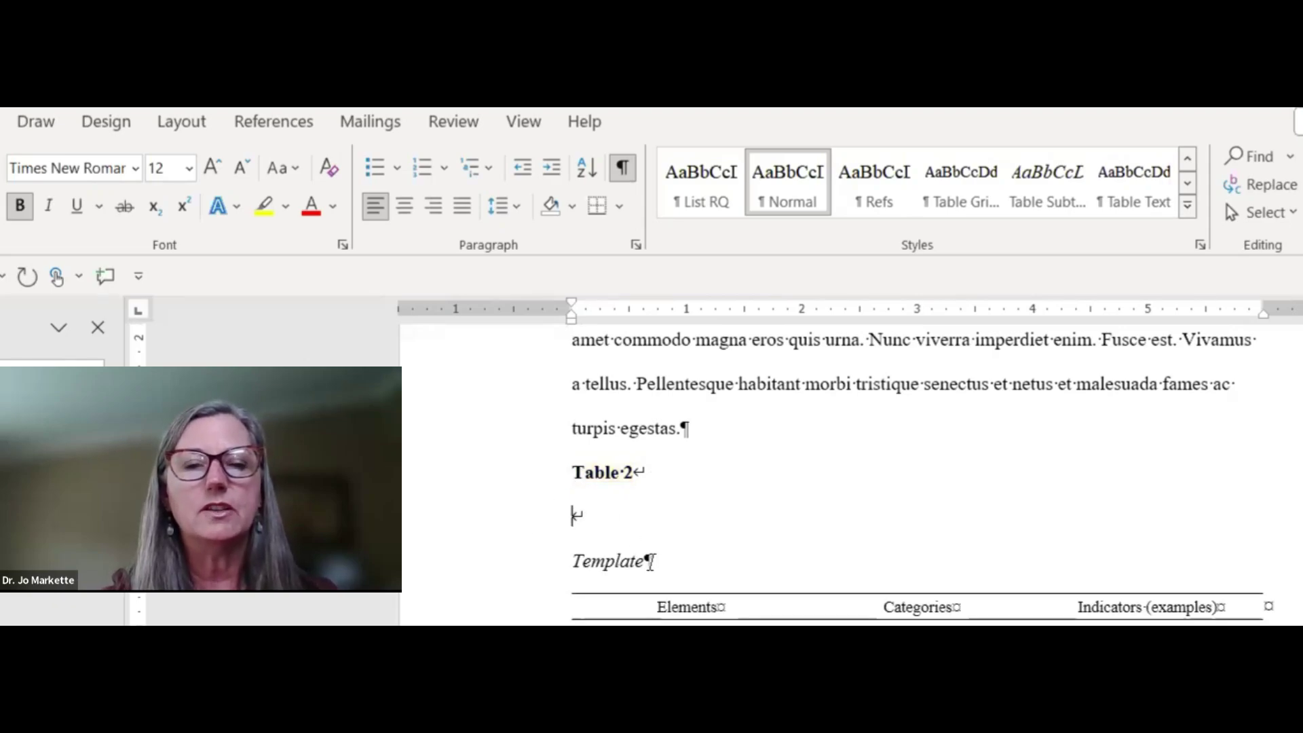
left_click_drag(609, 546, 562, 500)
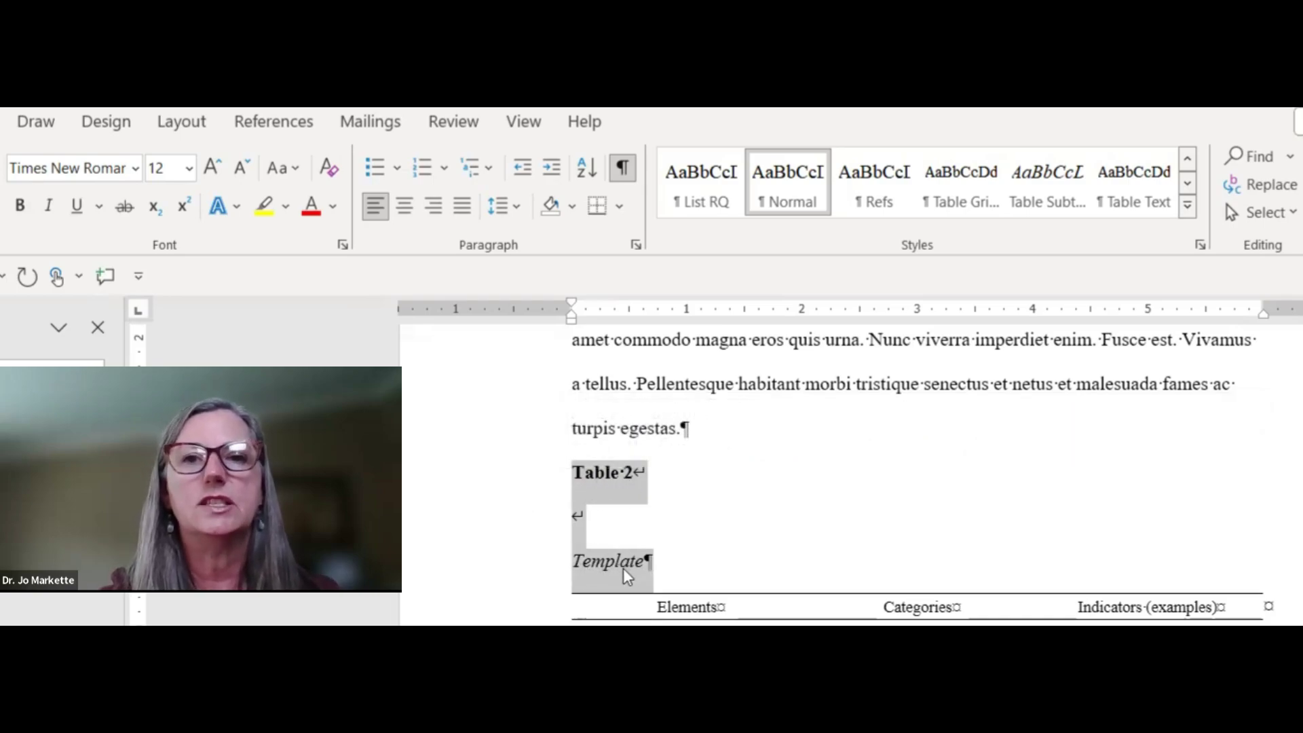
Apply Table Title style to the Table 2 caption, bolding 'Table 2' and italicizing 'Template'.
left_click(1187, 206)
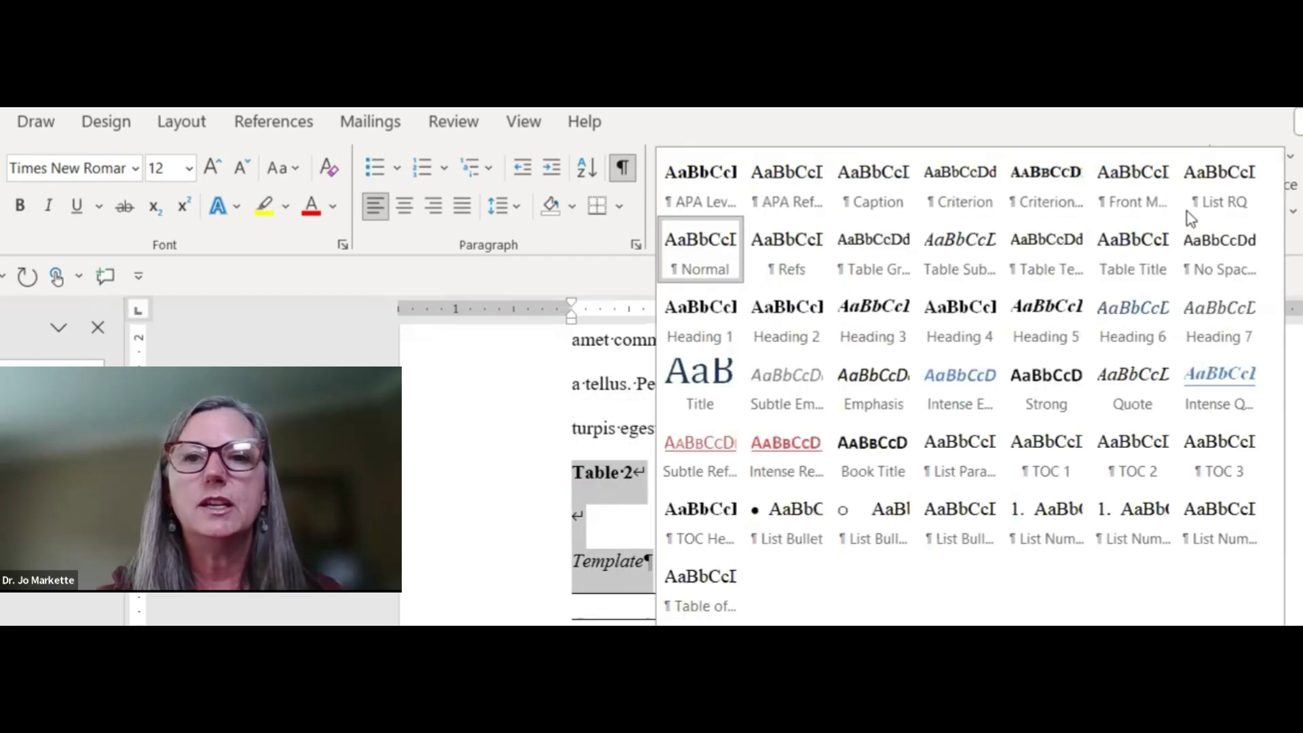
left_click(1131, 251)
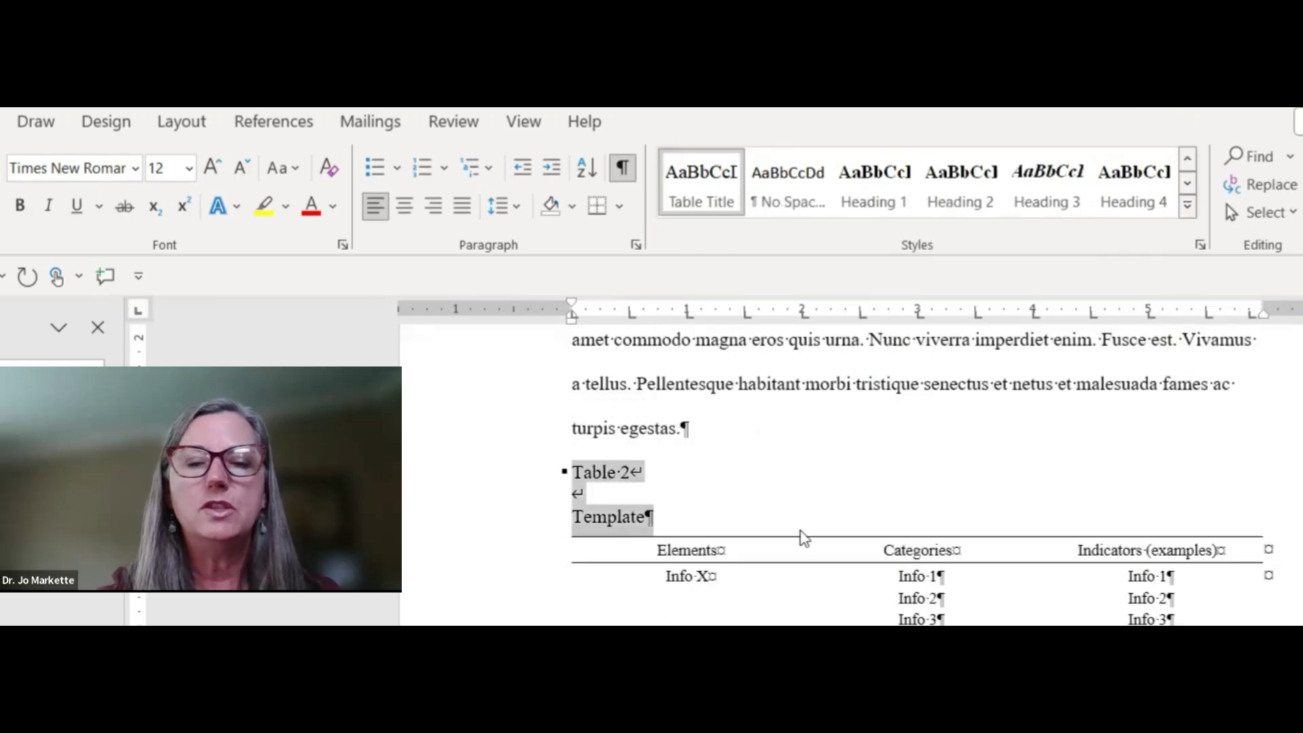
left_click(730, 516)
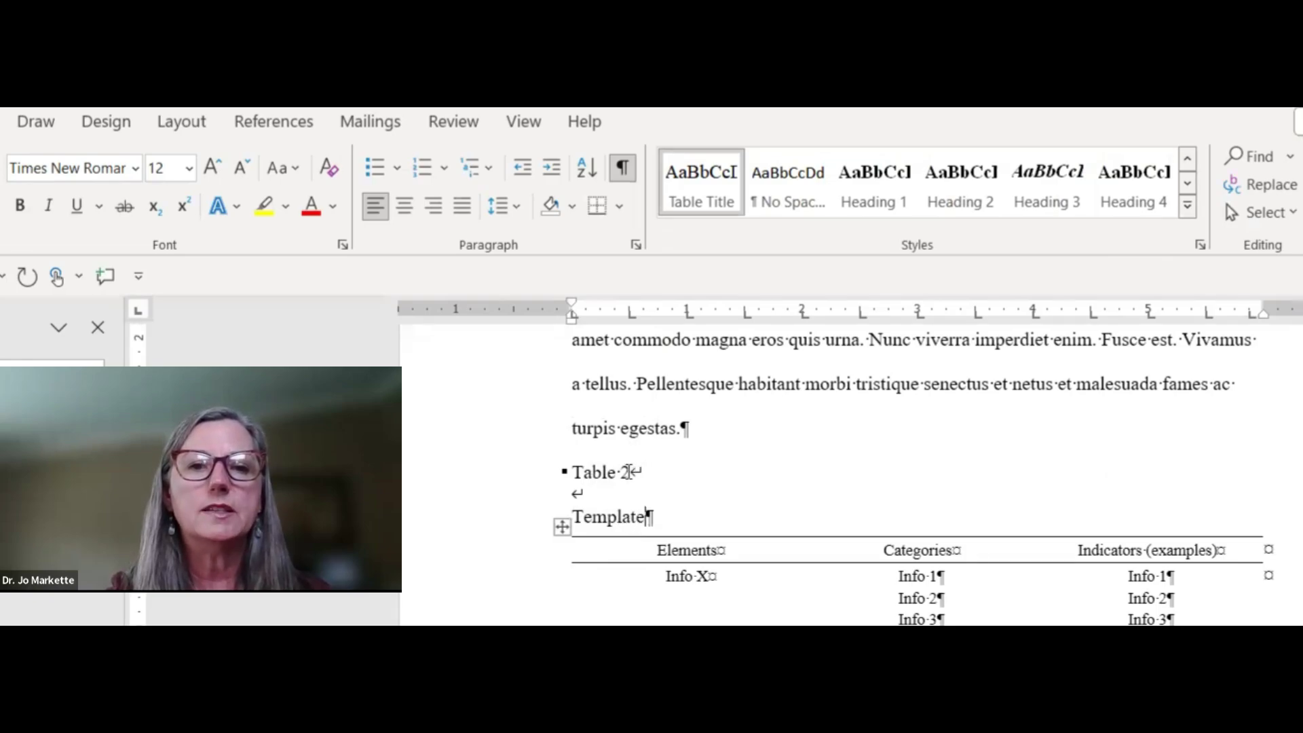
left_click_drag(629, 471, 582, 475)
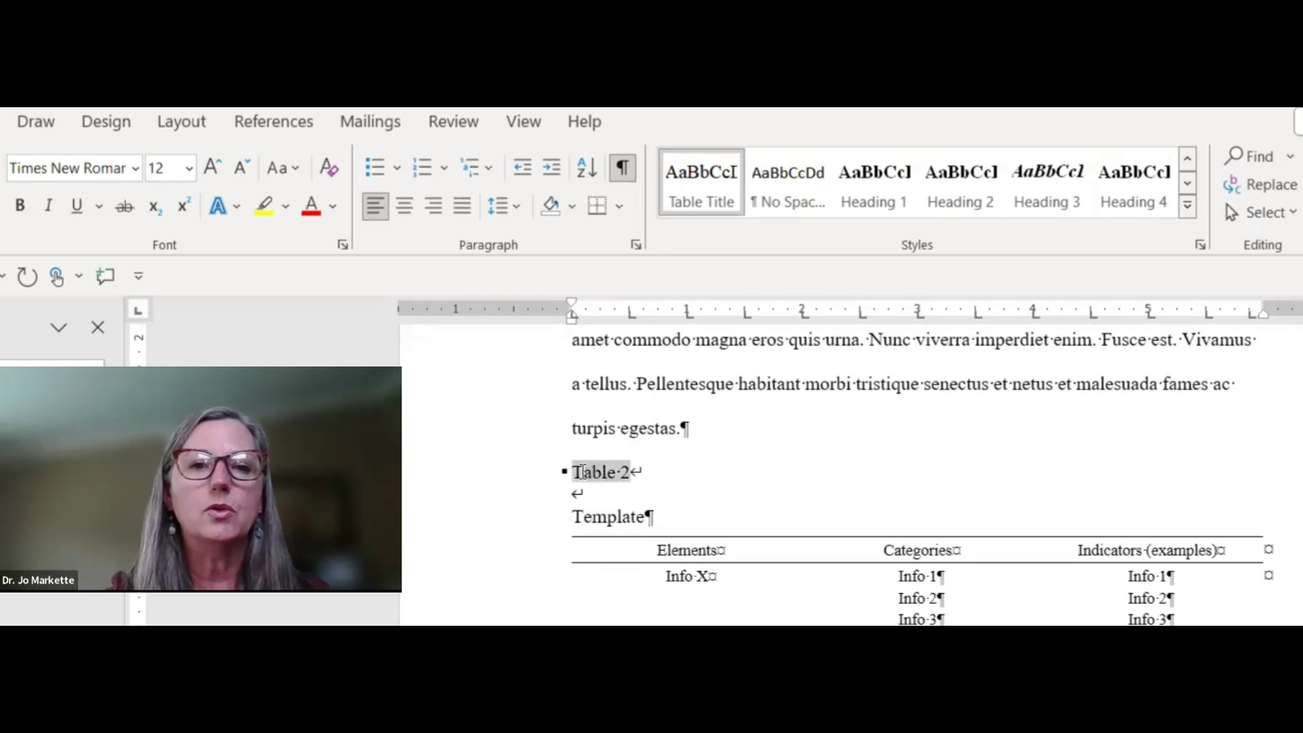
left_click(20, 205)
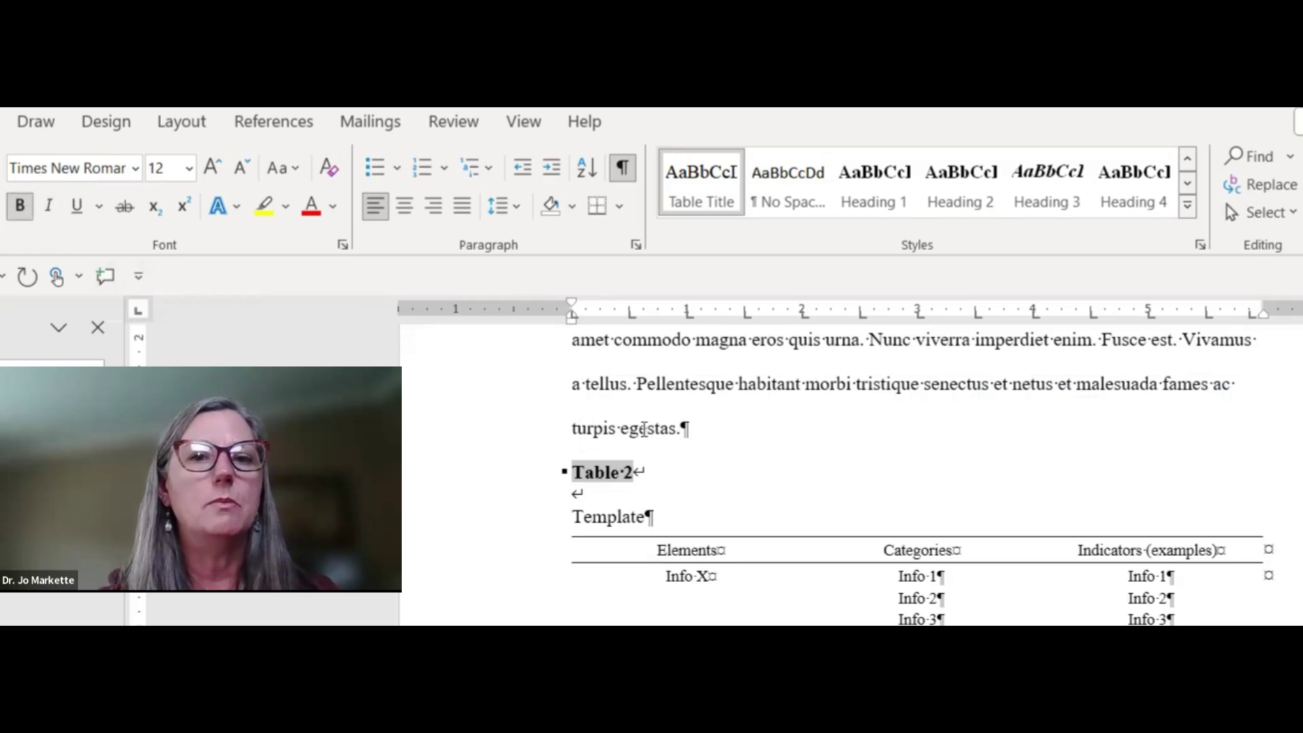
left_click_drag(648, 517, 571, 526)
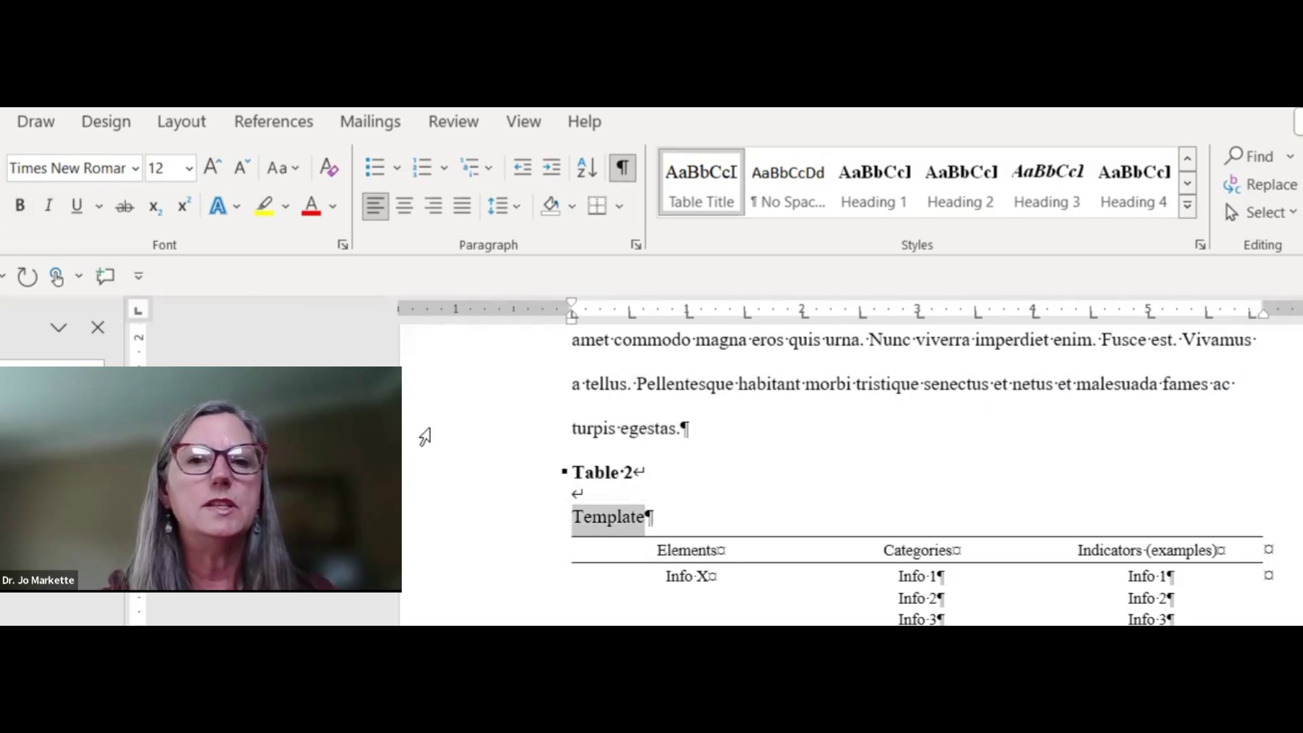
left_click(49, 210)
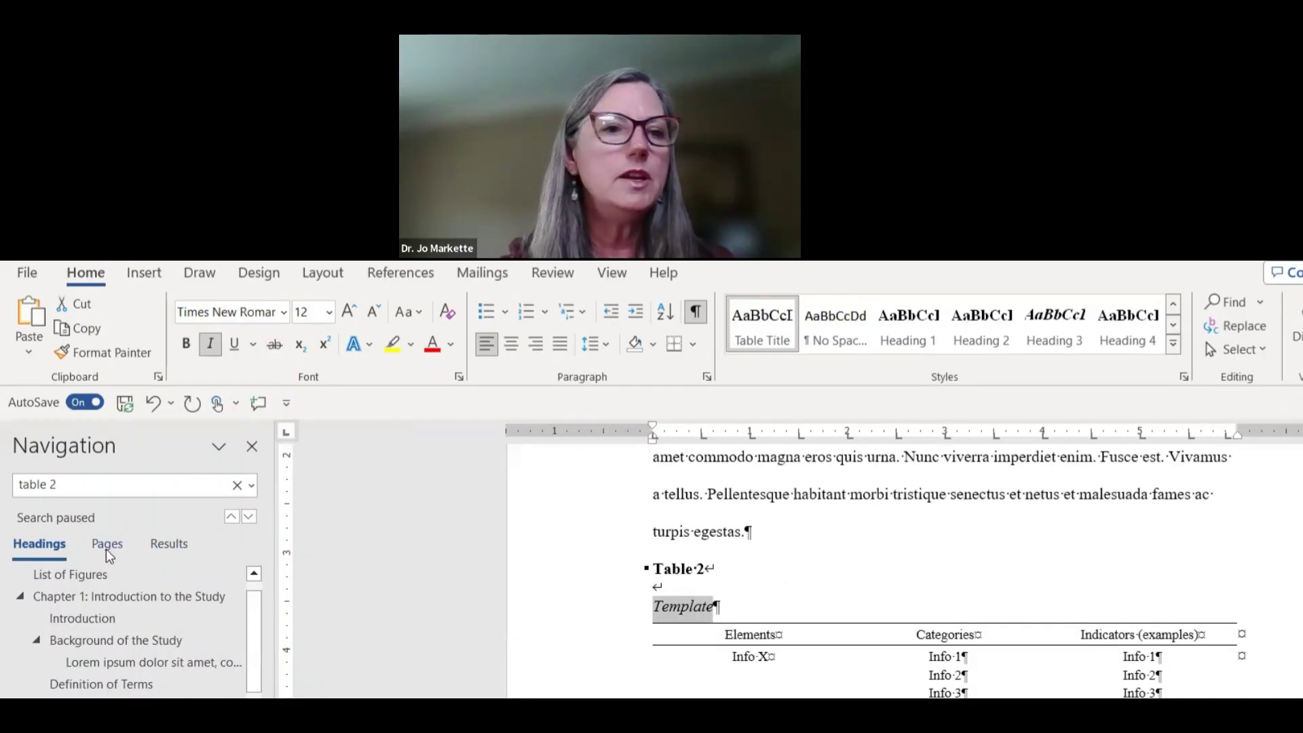
Update the List of Tables field so Table 2 Template appears at page 42.
scroll(250, 638, "up", 2)
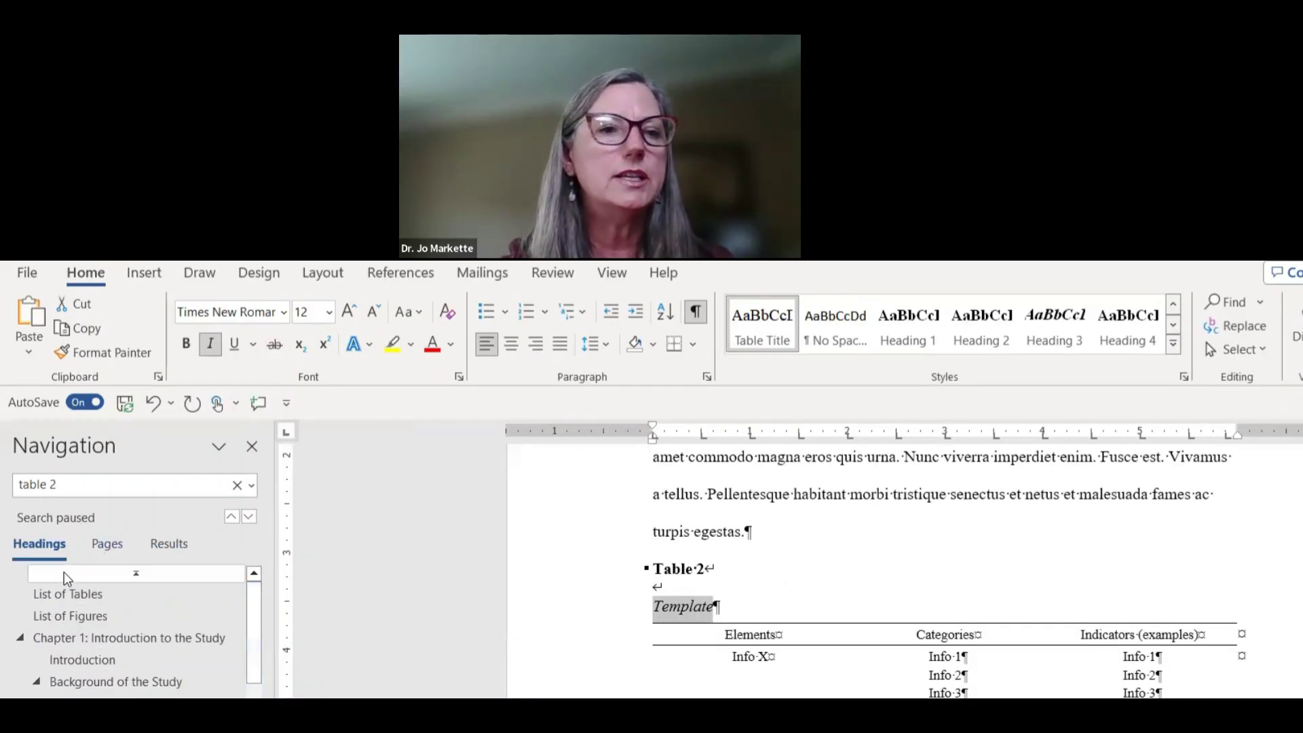
left_click(74, 595)
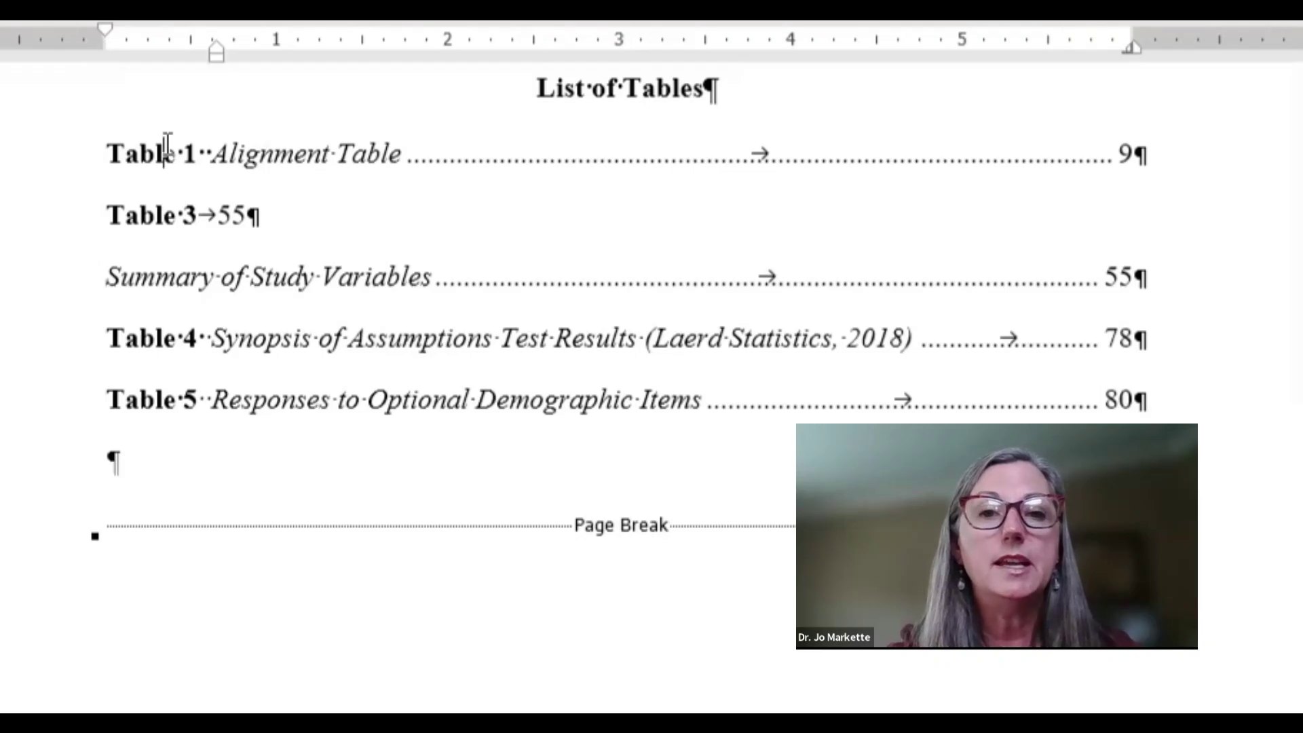
right_click(167, 146)
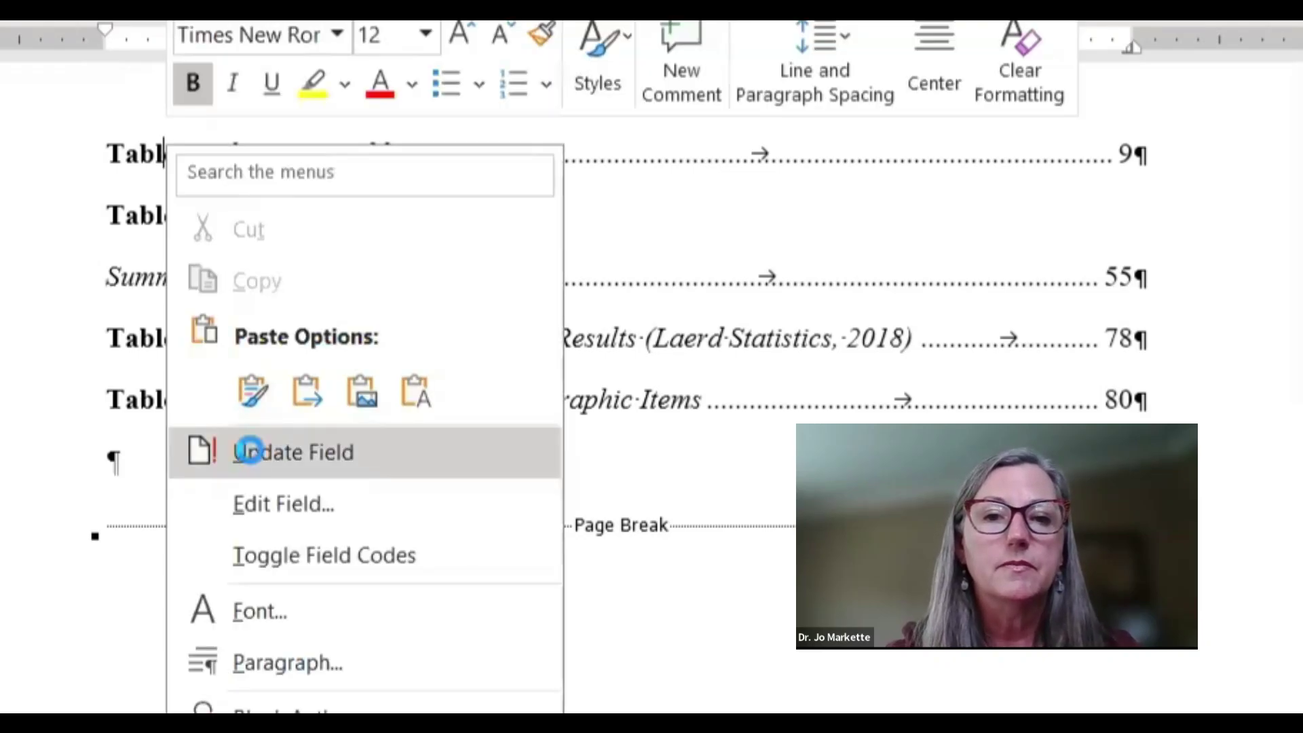
left_click(201, 448)
left_click(279, 477)
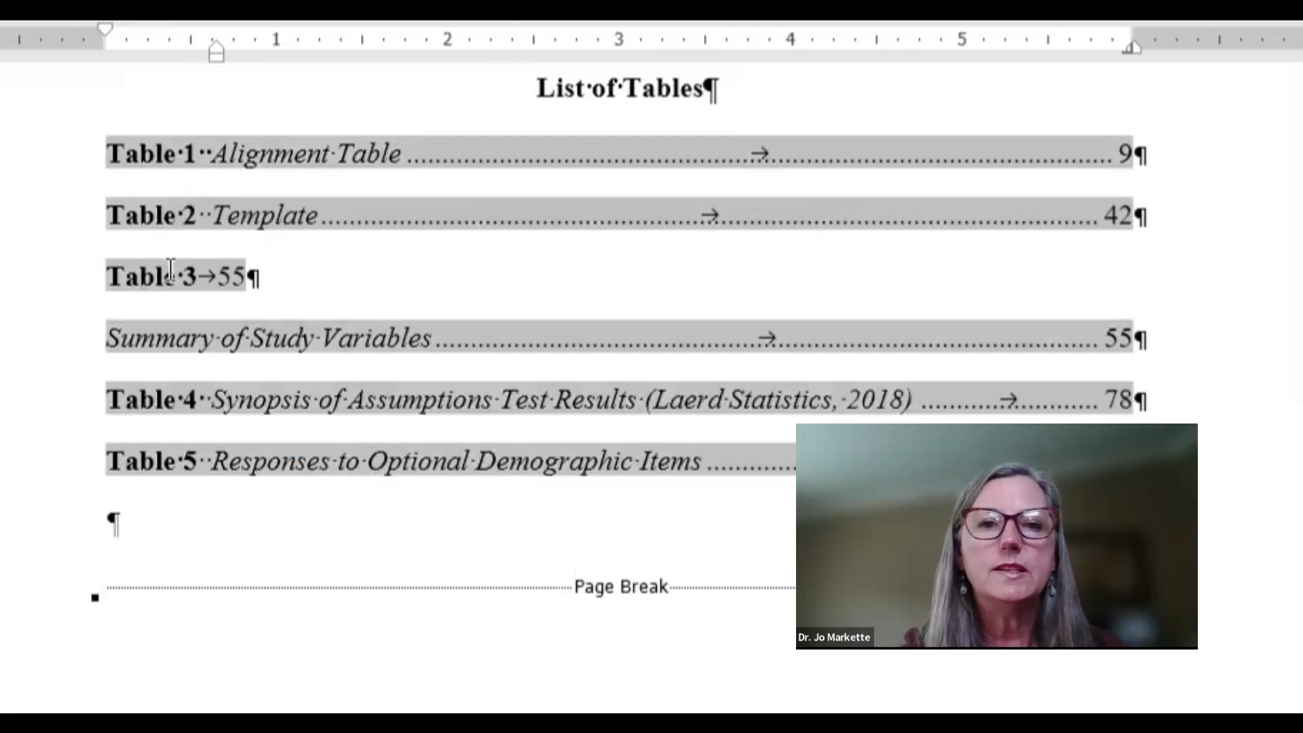
At the Table 3 caption, add a line break after 'Table 3' and delete the empty paragraph.
left_click(233, 298, "ctrl")
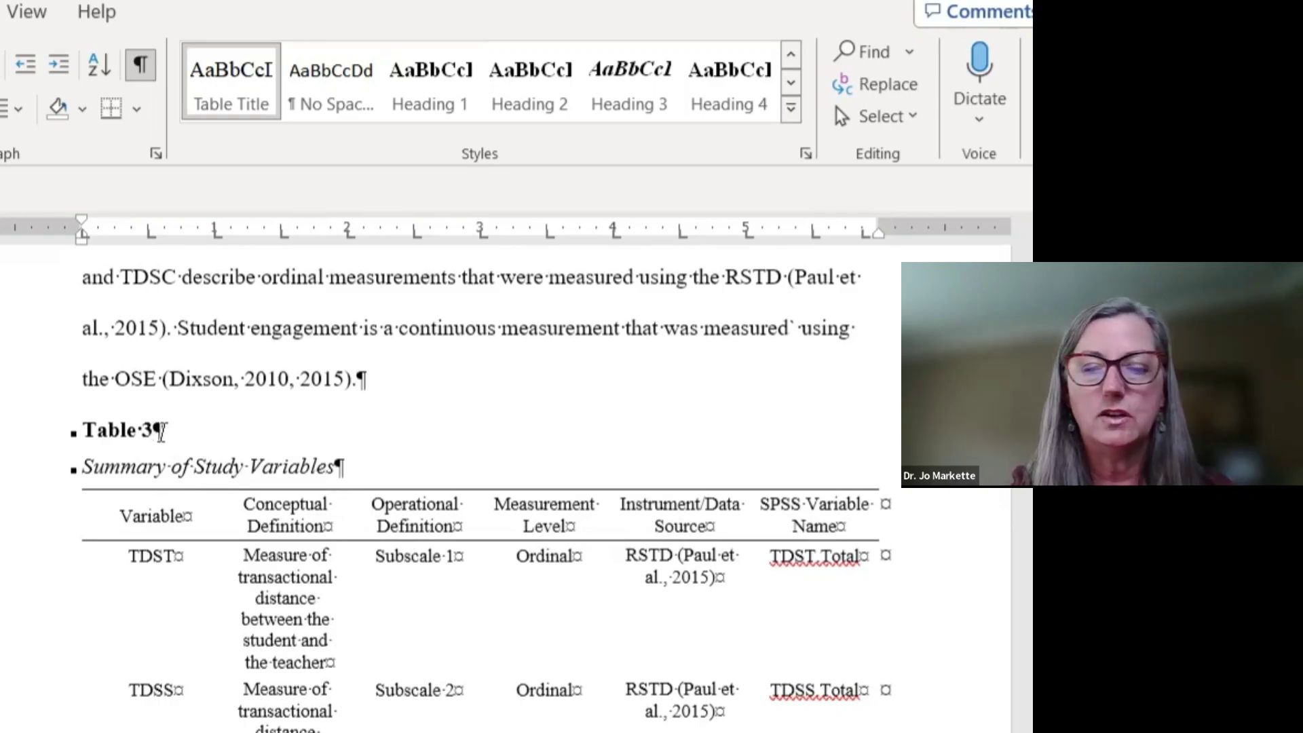
key("shift+Return")
key("shift+Return")
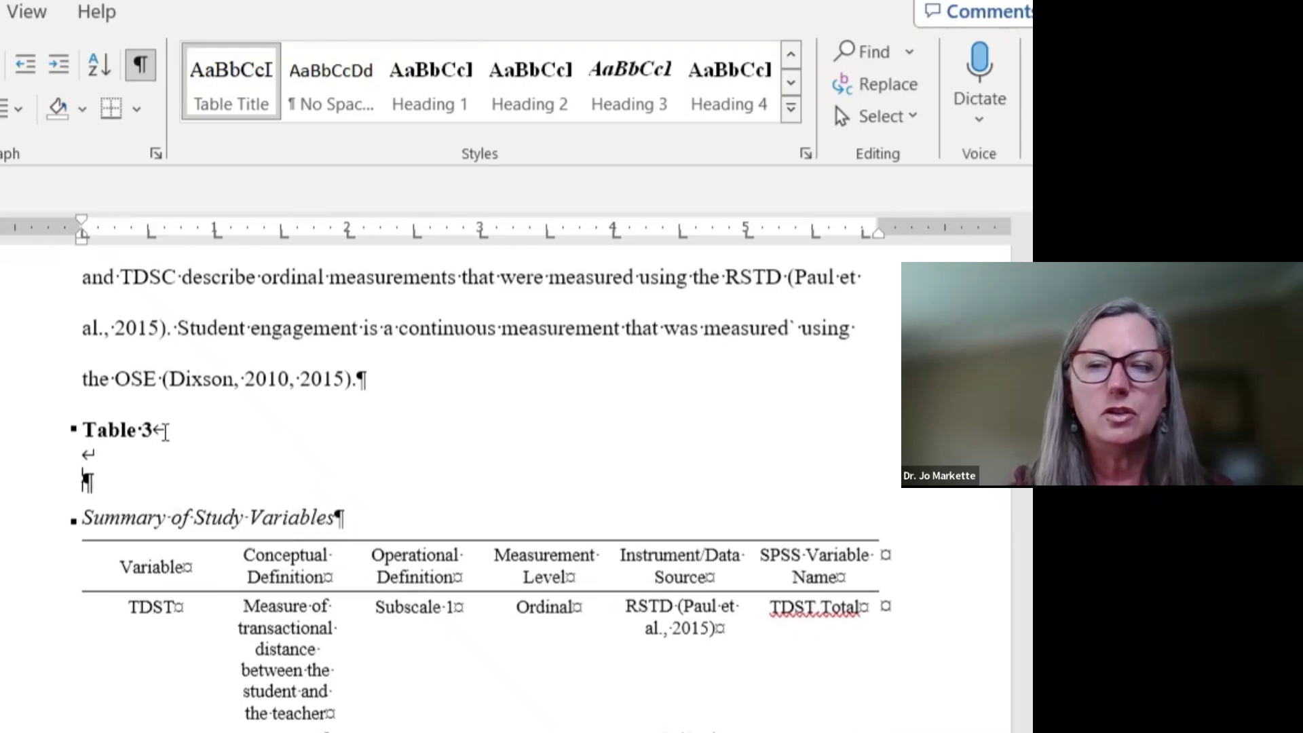
key("Delete")
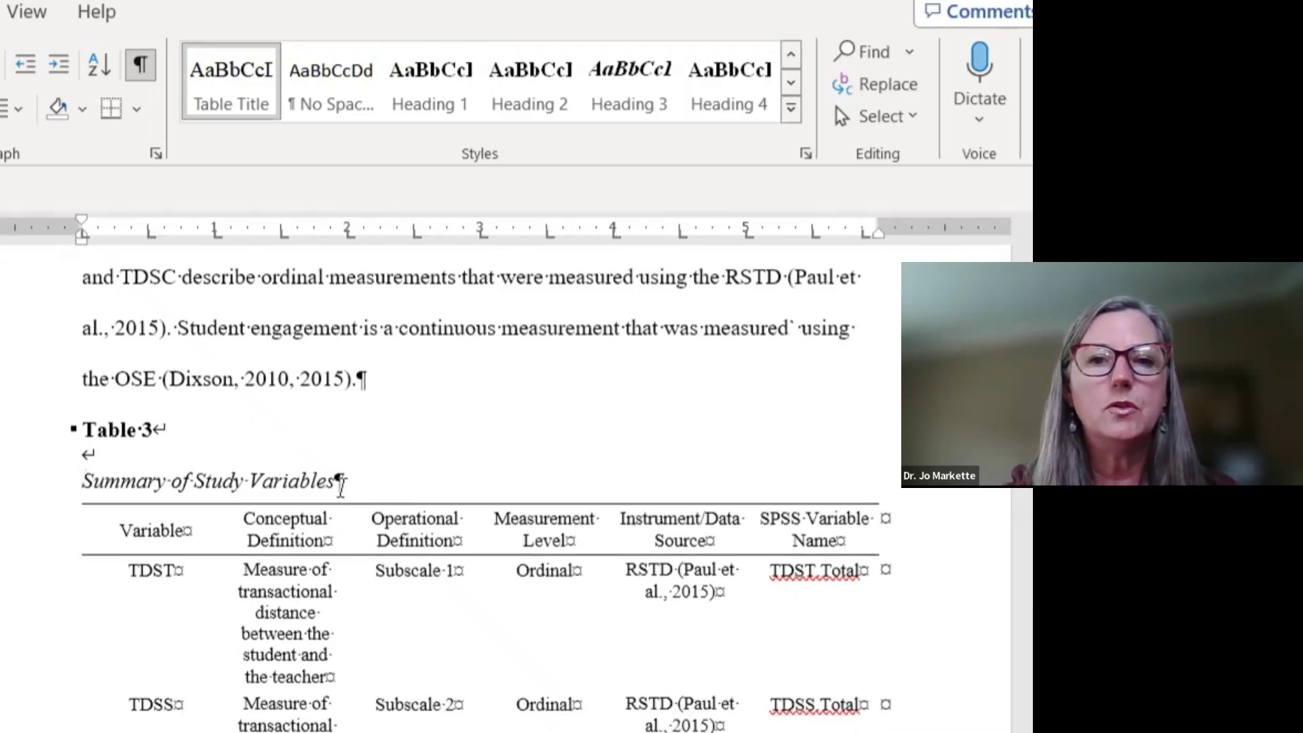
Style the Table 3 caption as Table Title, with 'Table 3' bold and 'Summary of Study Variables' italic.
left_click_drag(337, 488, 81, 429)
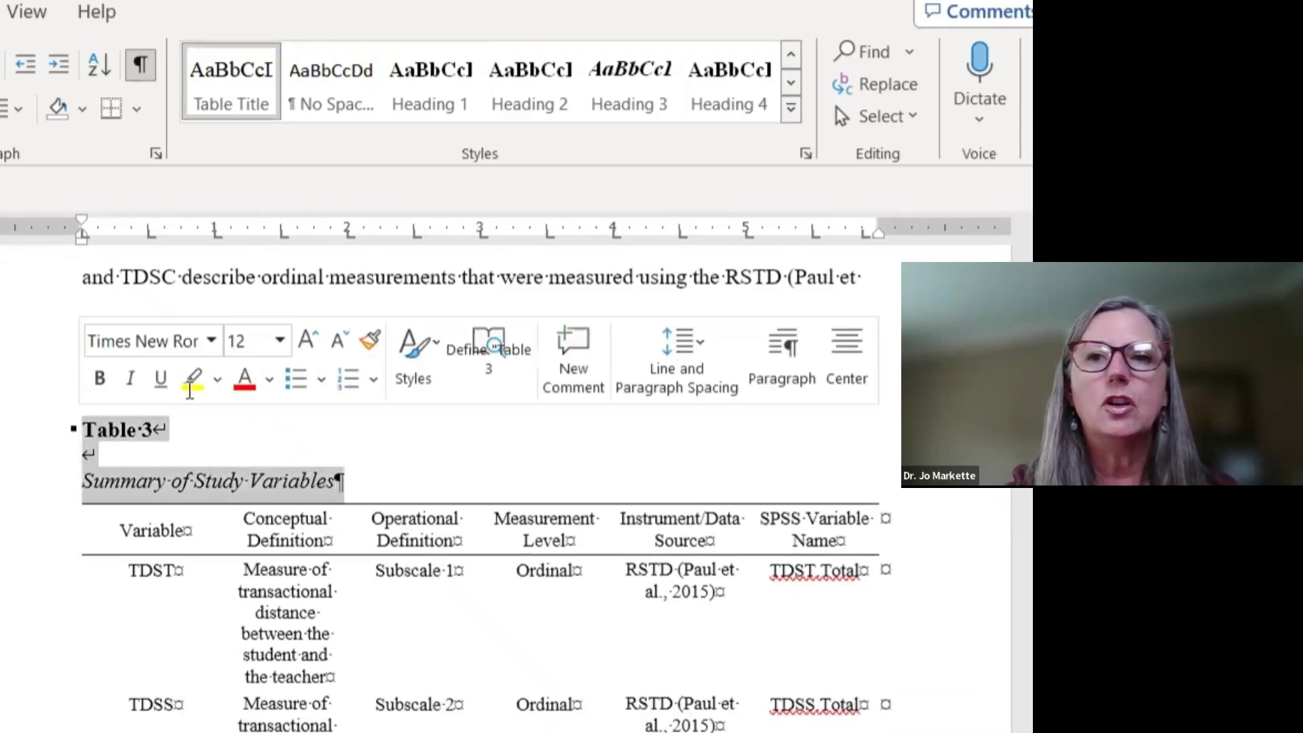
left_click(791, 108)
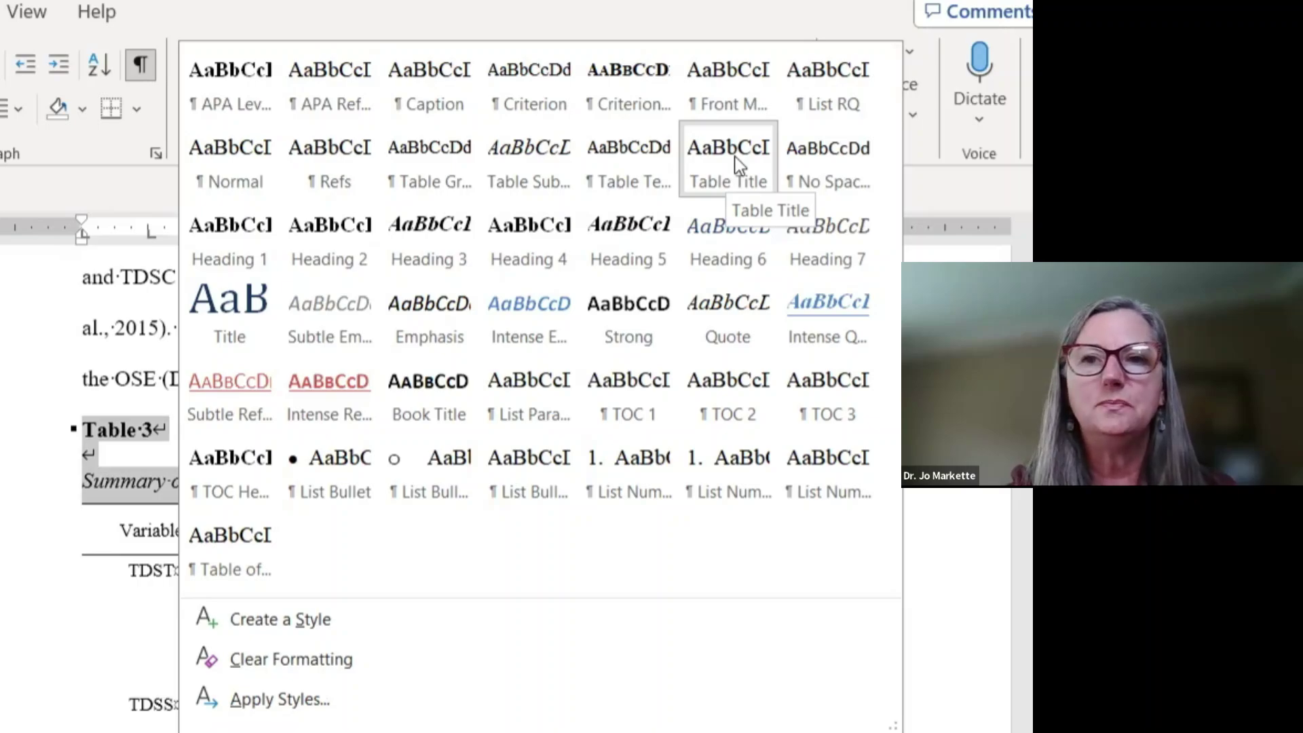
left_click(734, 156)
left_click(143, 429)
left_click_drag(151, 426, 81, 429)
key("ctrl+b")
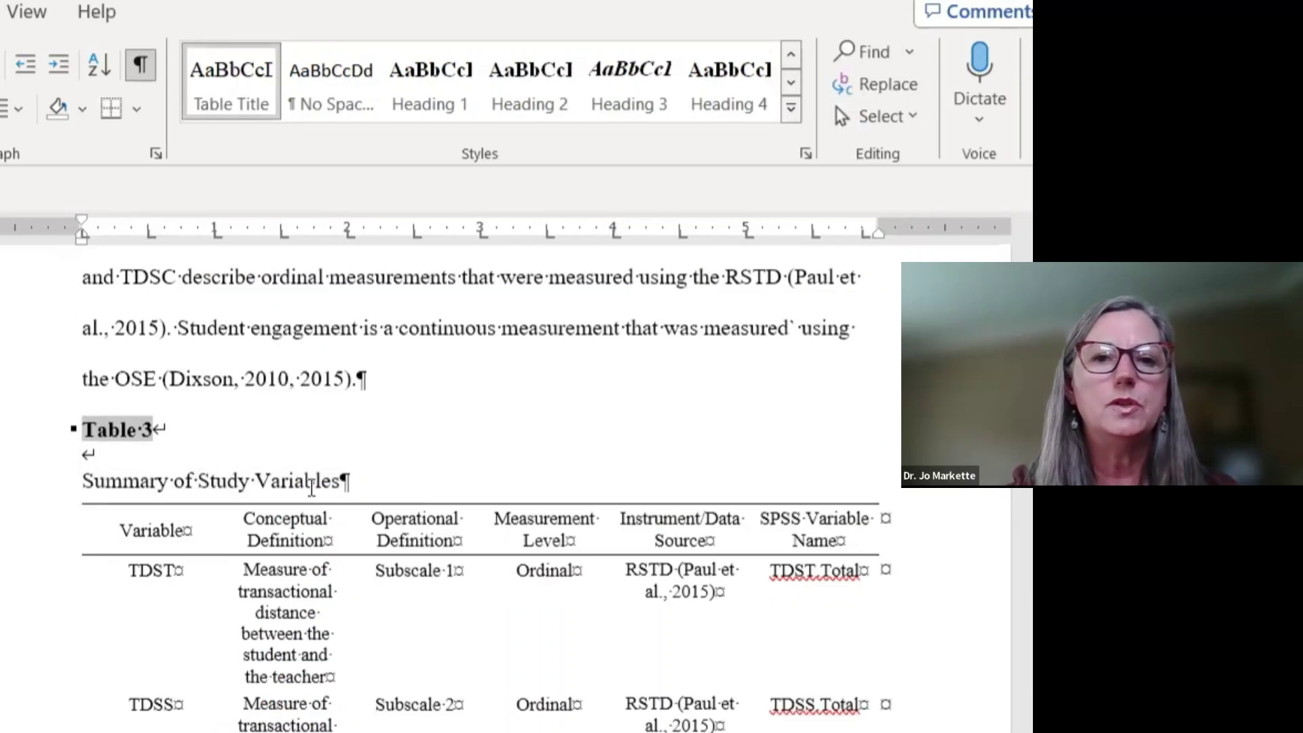
left_click_drag(328, 480, 90, 477)
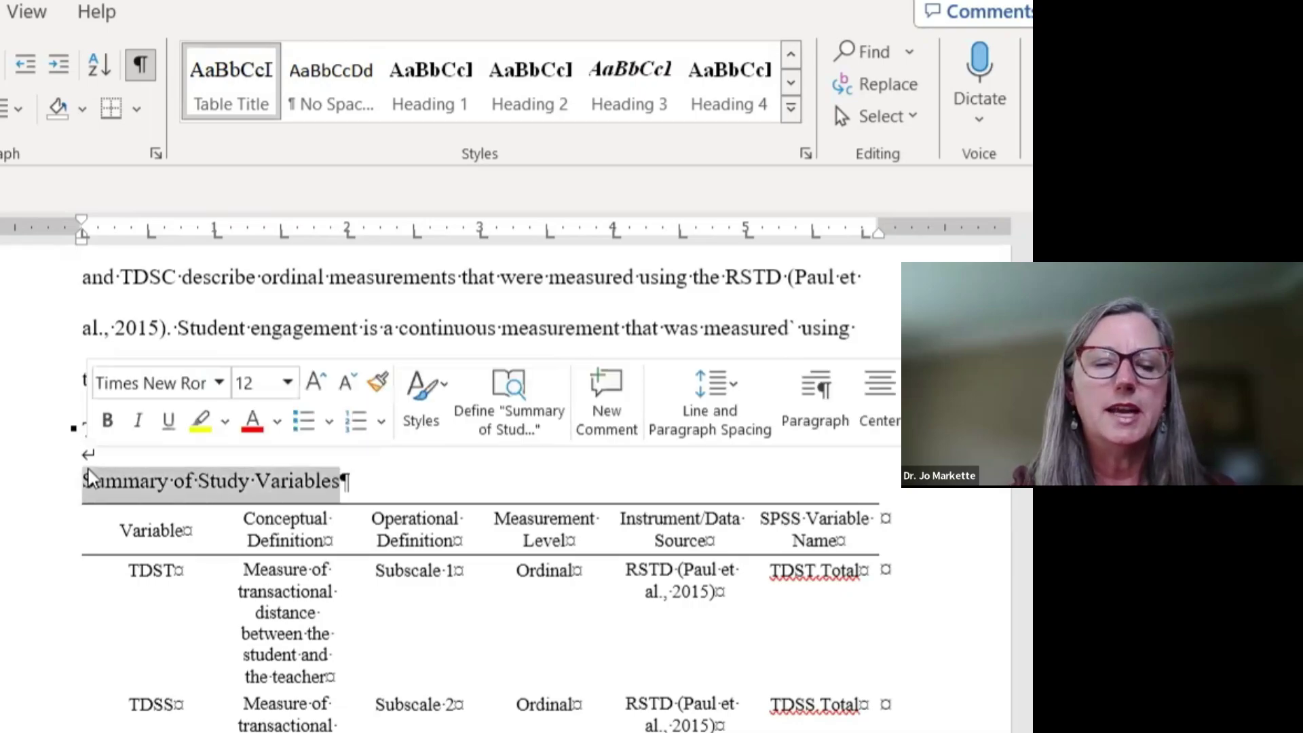
key("ctrl+i")
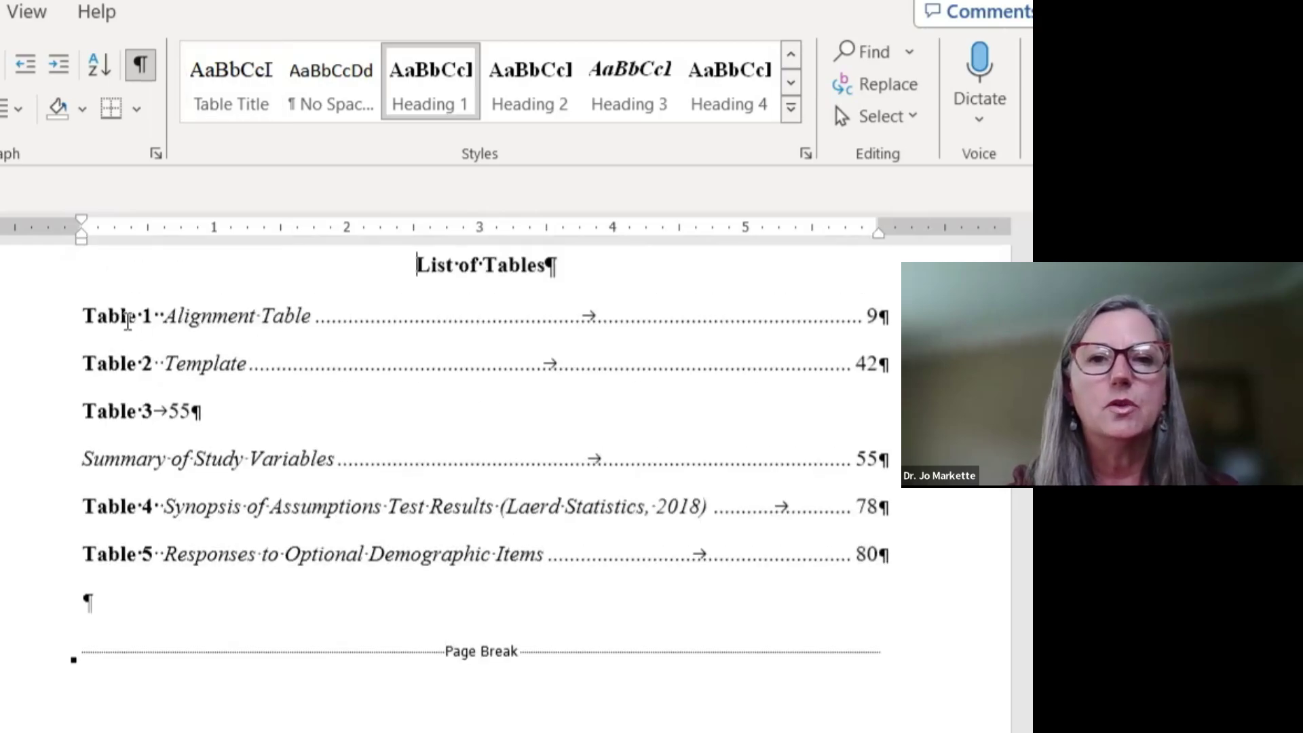
Update the entire List of Tables so Table 3 Summary of Study Variables lists on one line at page 55.
left_click(128, 319)
right_click(128, 319)
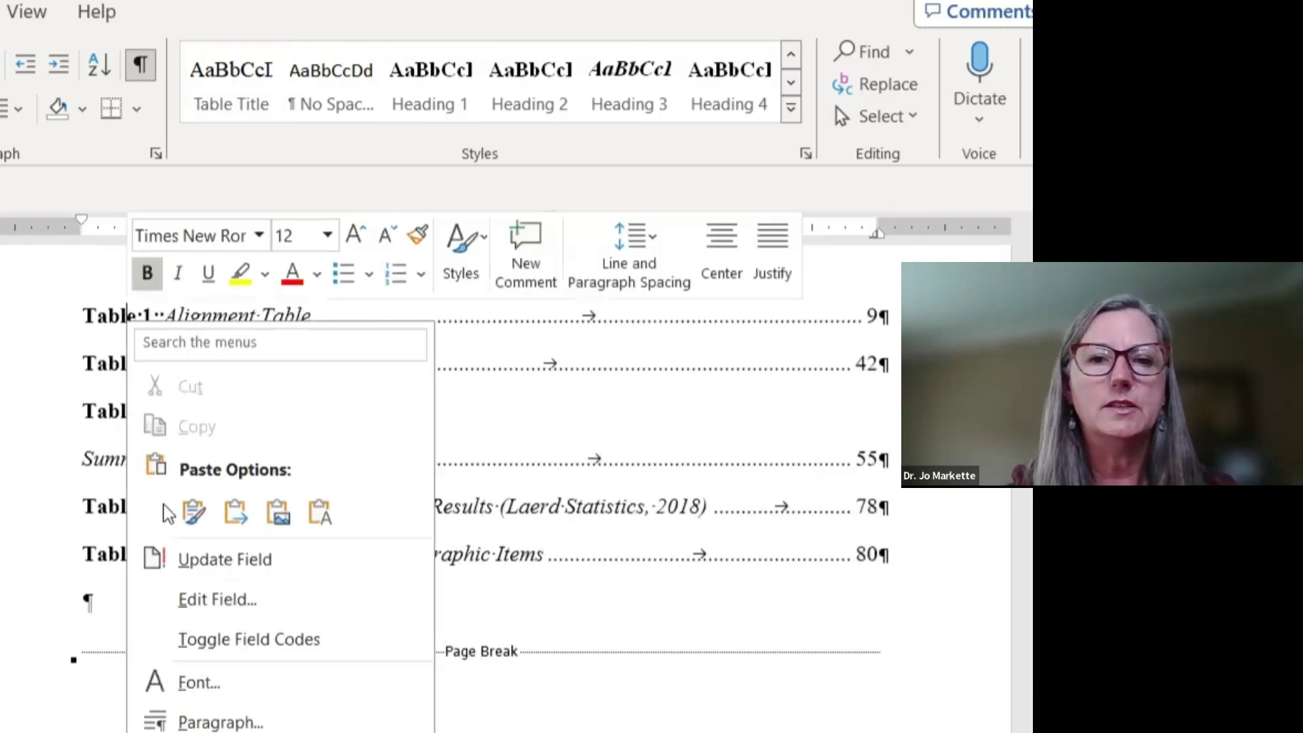
left_click(195, 561)
left_click(76, 523)
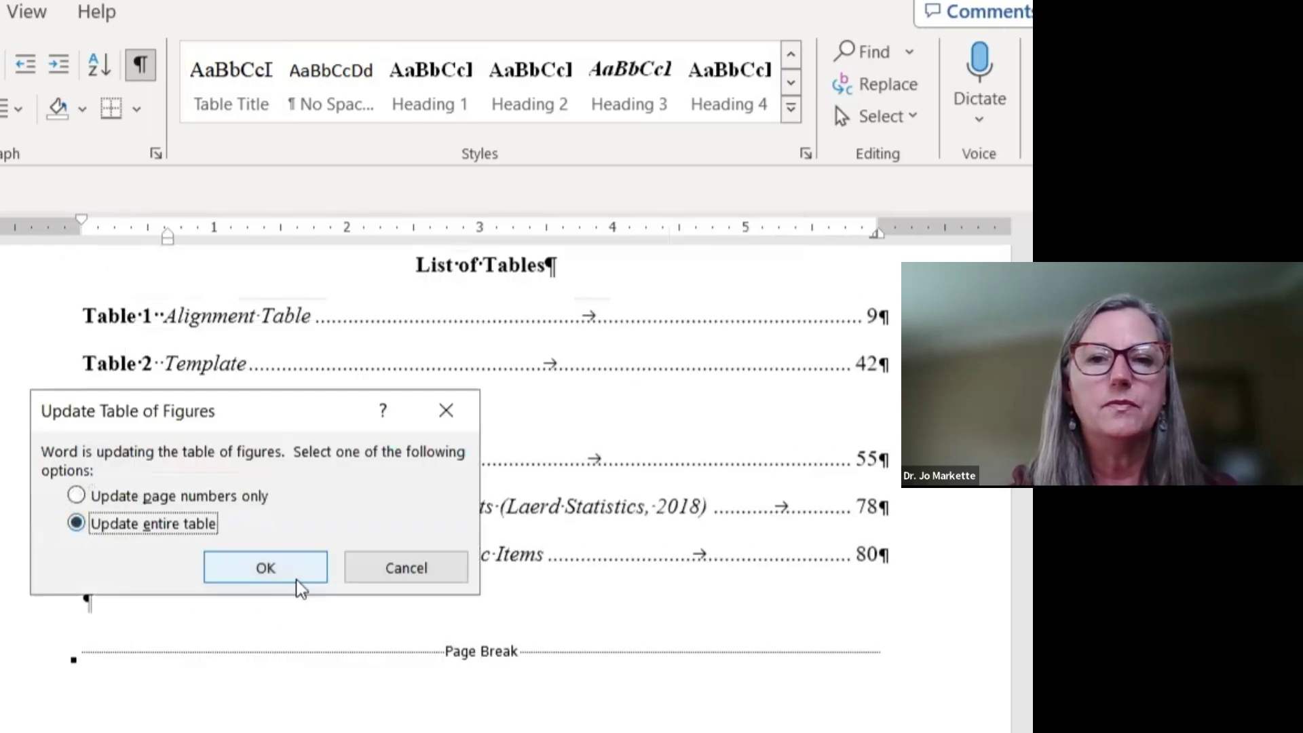
left_click(299, 574)
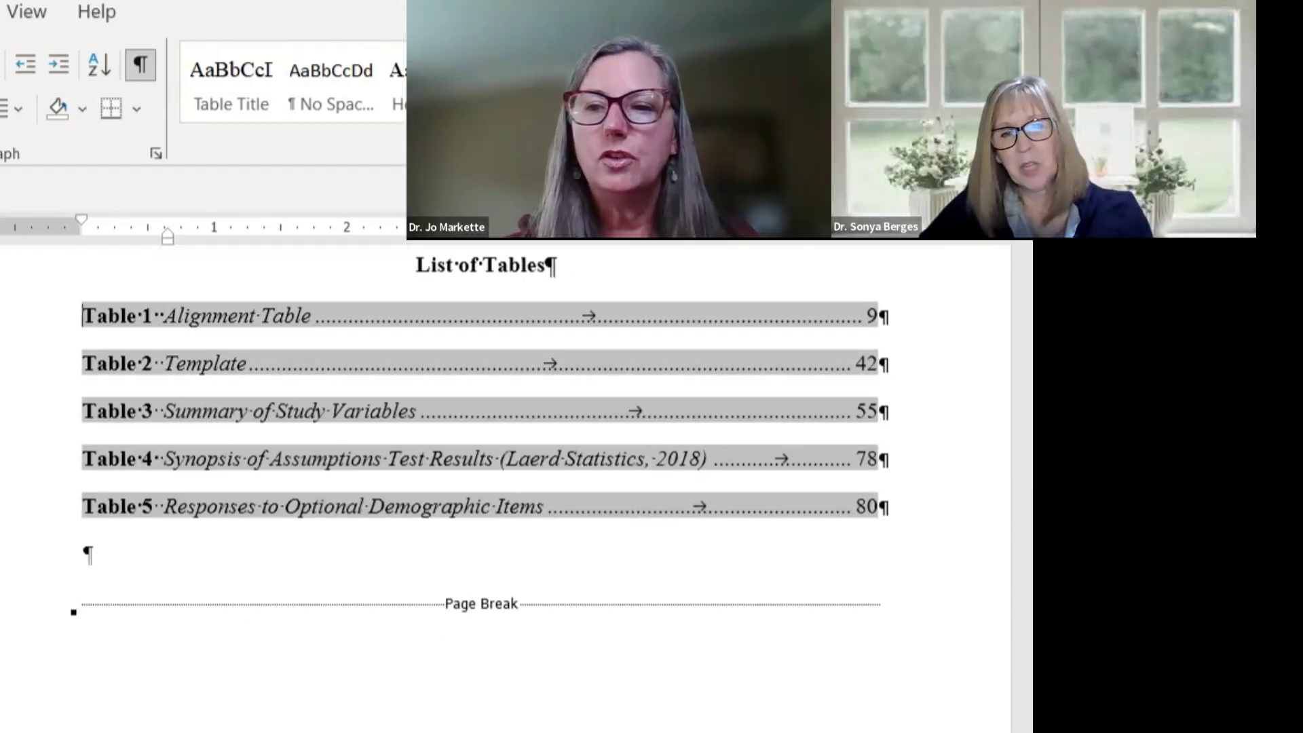
Scroll to the List of Figures page, showing Figure 1 and Figure 2 at page 78, and click into it.
scroll(82, 433, "up", 2)
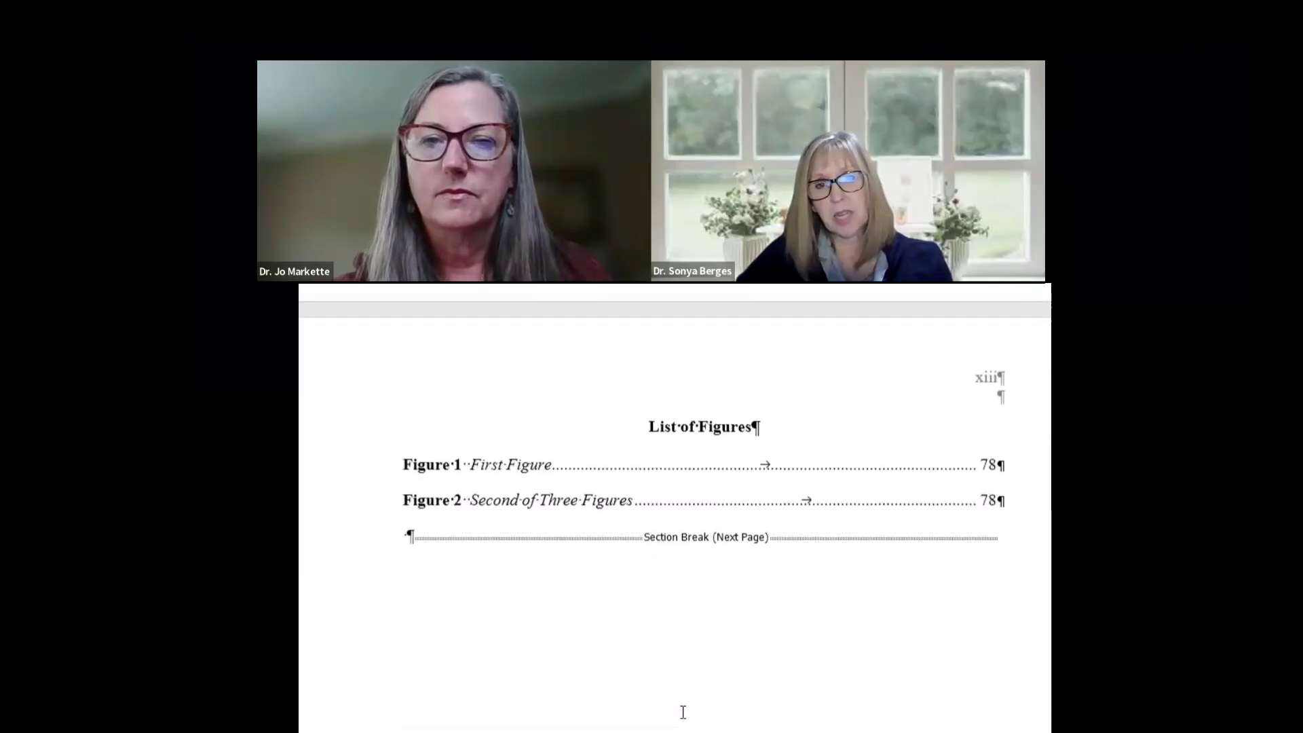
scroll(683, 712, "down", 1)
scroll(682, 712, "up", 2)
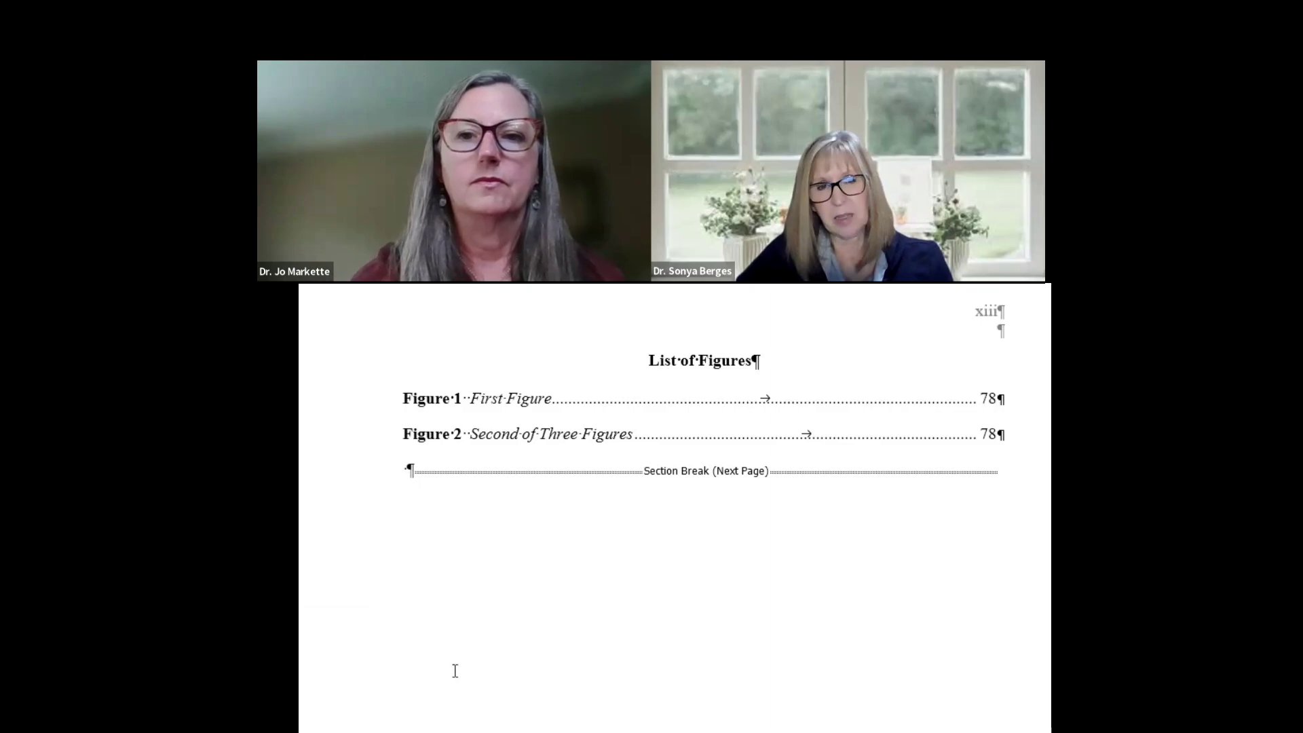
left_click(407, 398)
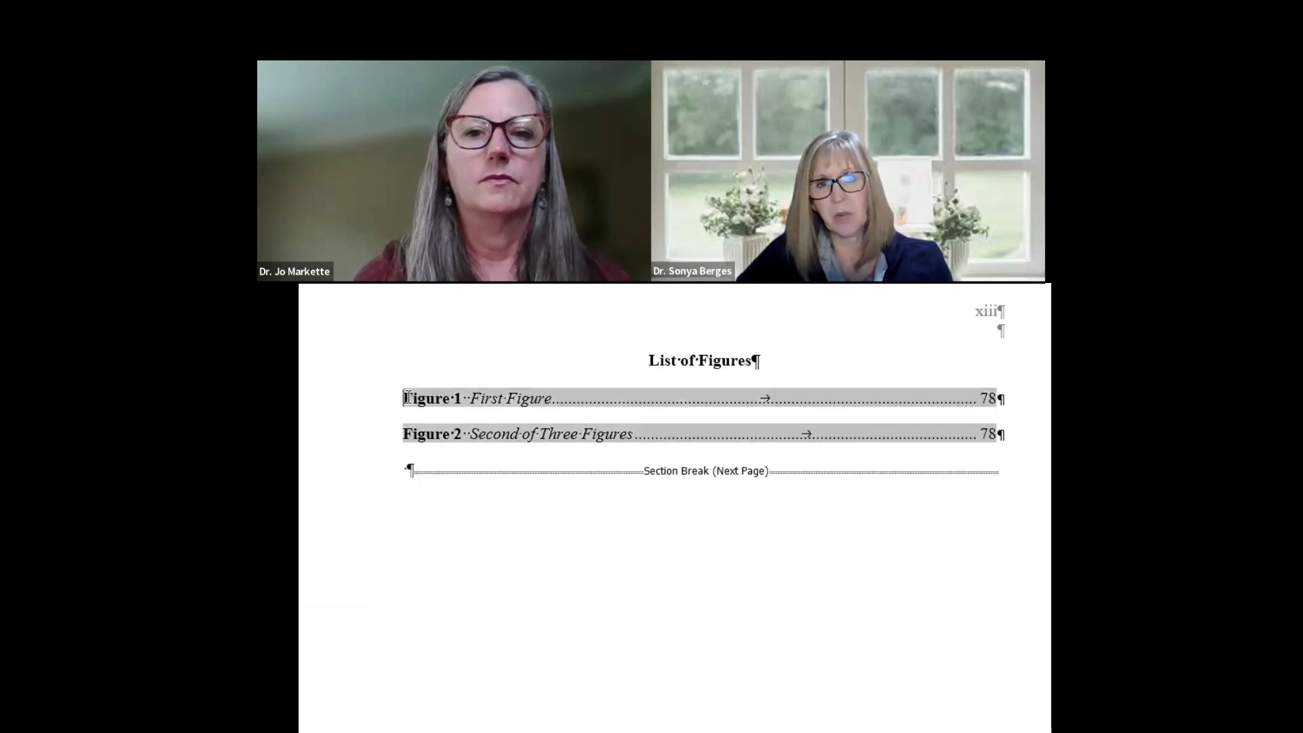
Update the List of Figures field, then select the scatterplot picture that appears.
right_click(407, 398)
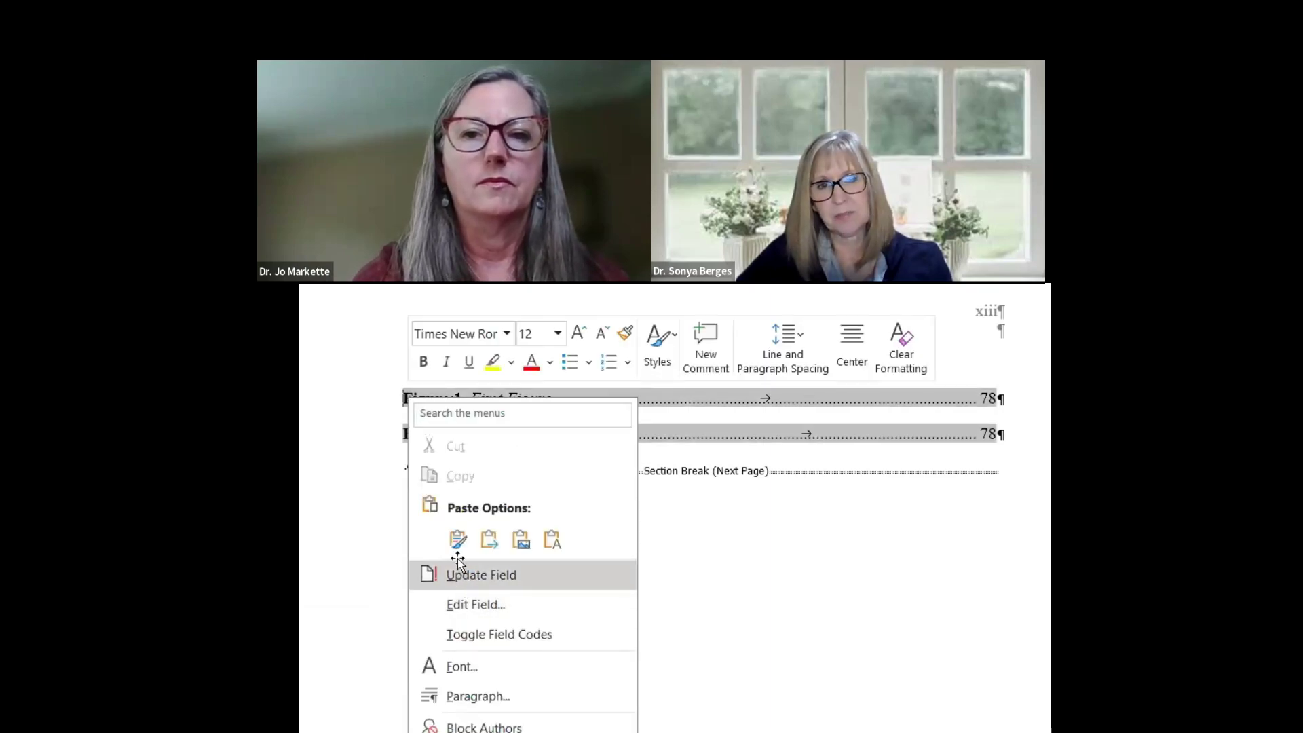
left_click(461, 574)
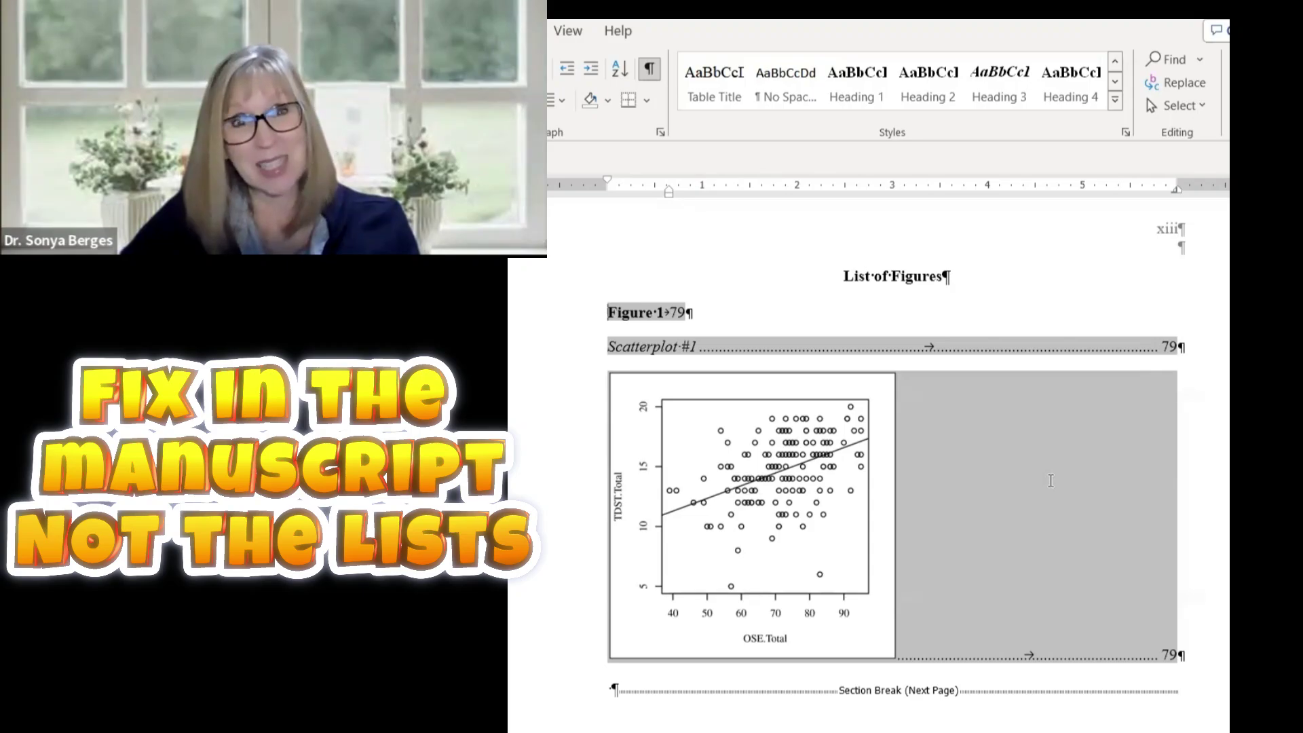
left_click(874, 517)
Delete the stray scatterplot and move the Scatterplot #1 title onto its own line below Figure 1.
key("Delete")
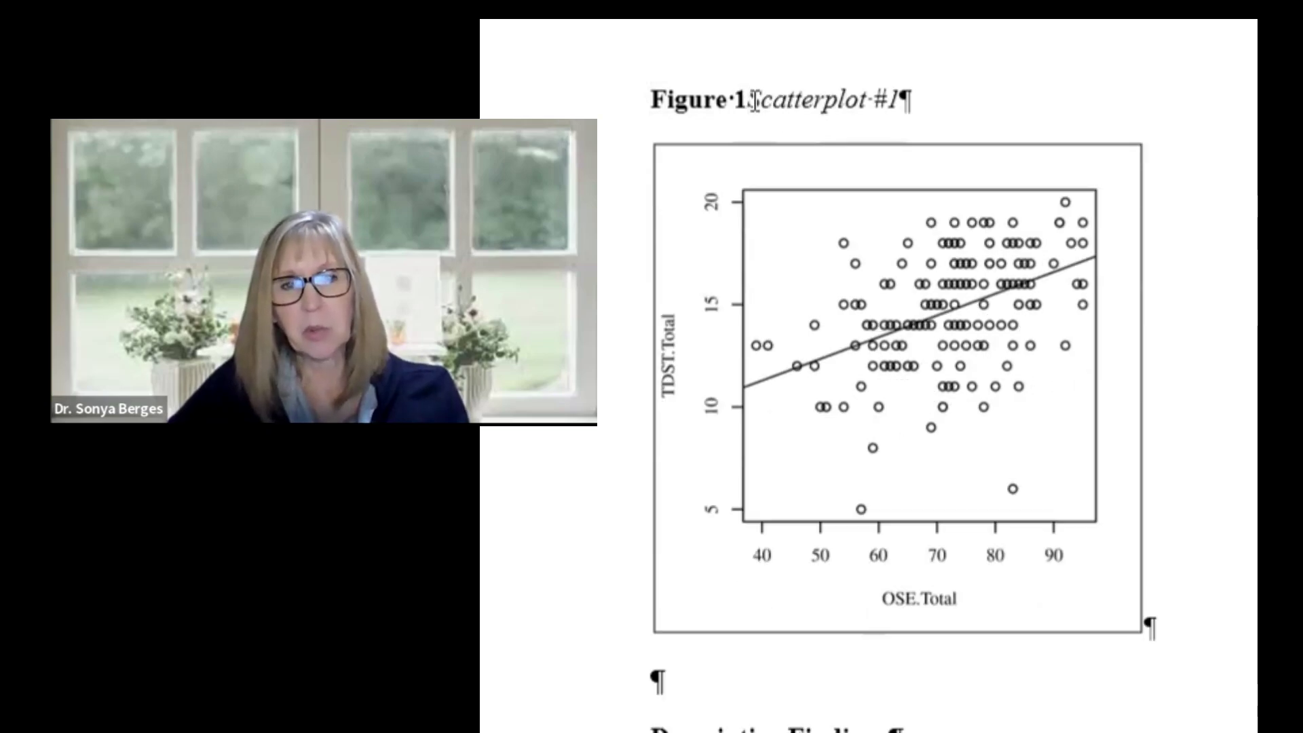
key("shift+Return")
key("shift+Return")
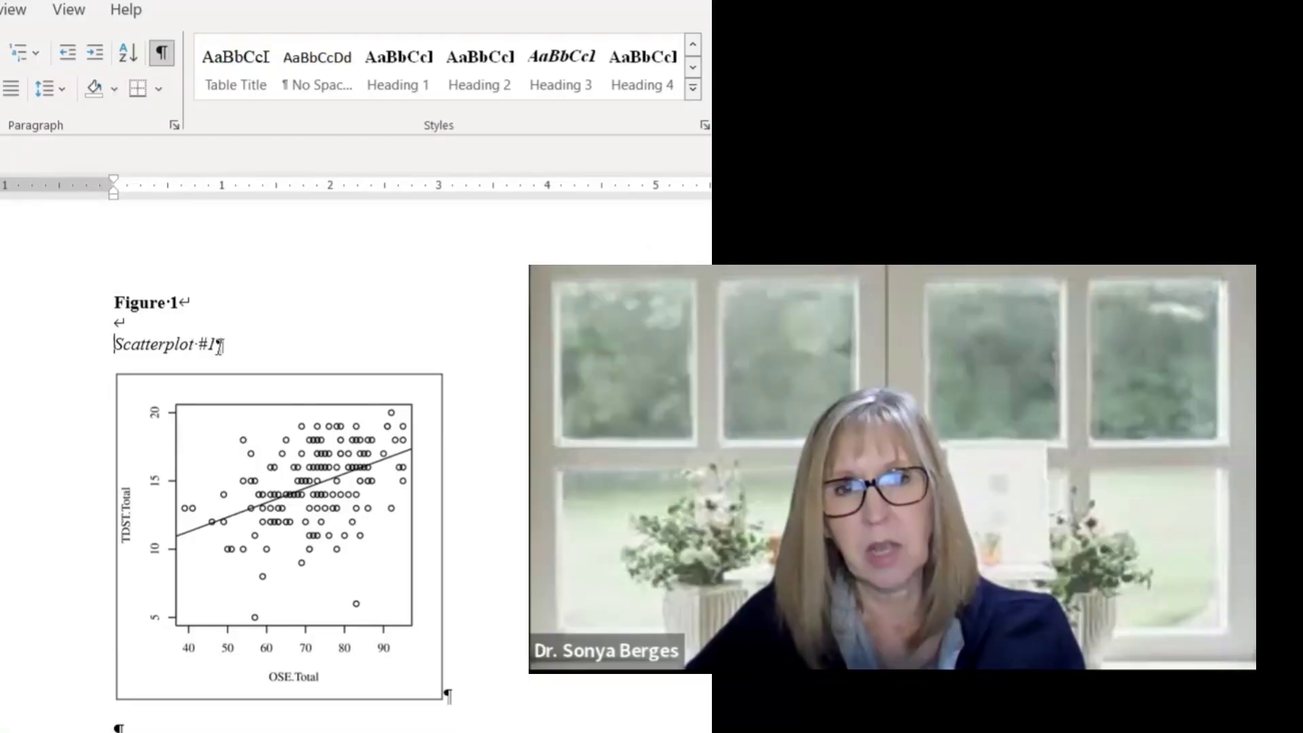
mouse_move(219, 346)
left_mouse_down()
mouse_move(114, 345)
mouse_move(230, 338)
left_mouse_up()
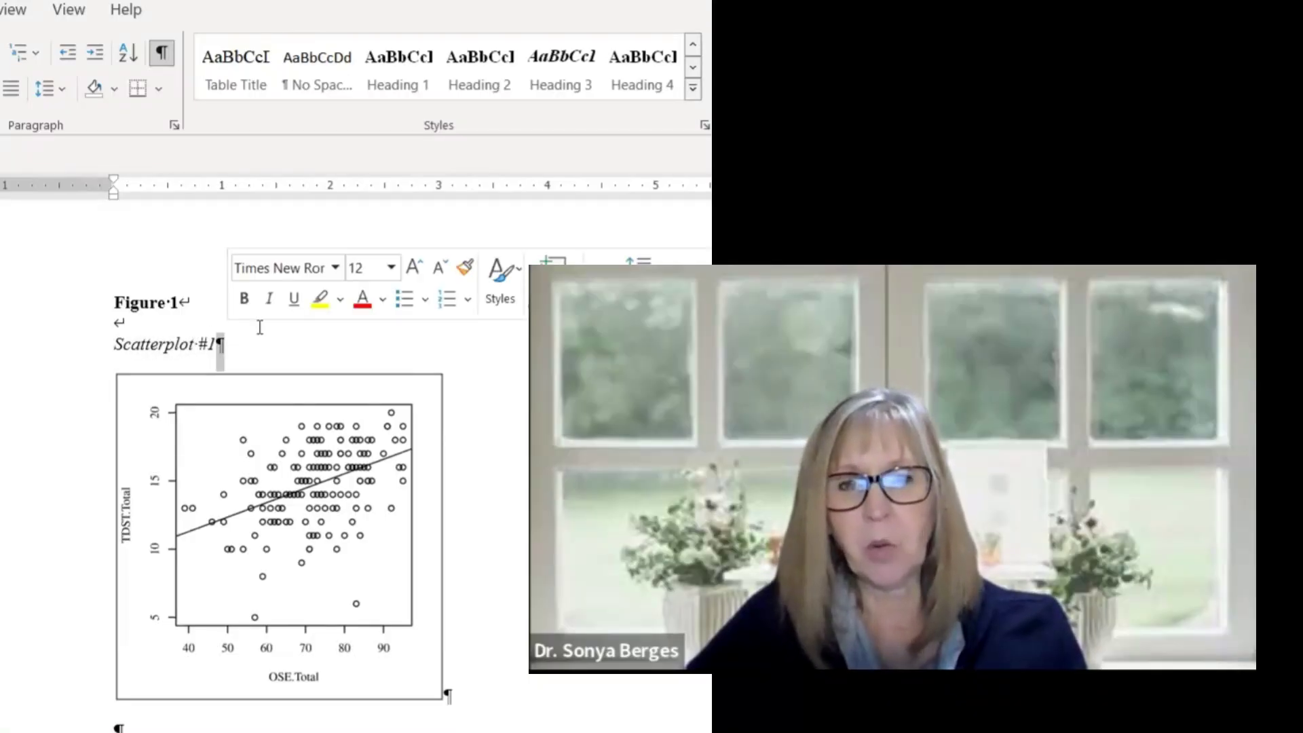
left_click(304, 352)
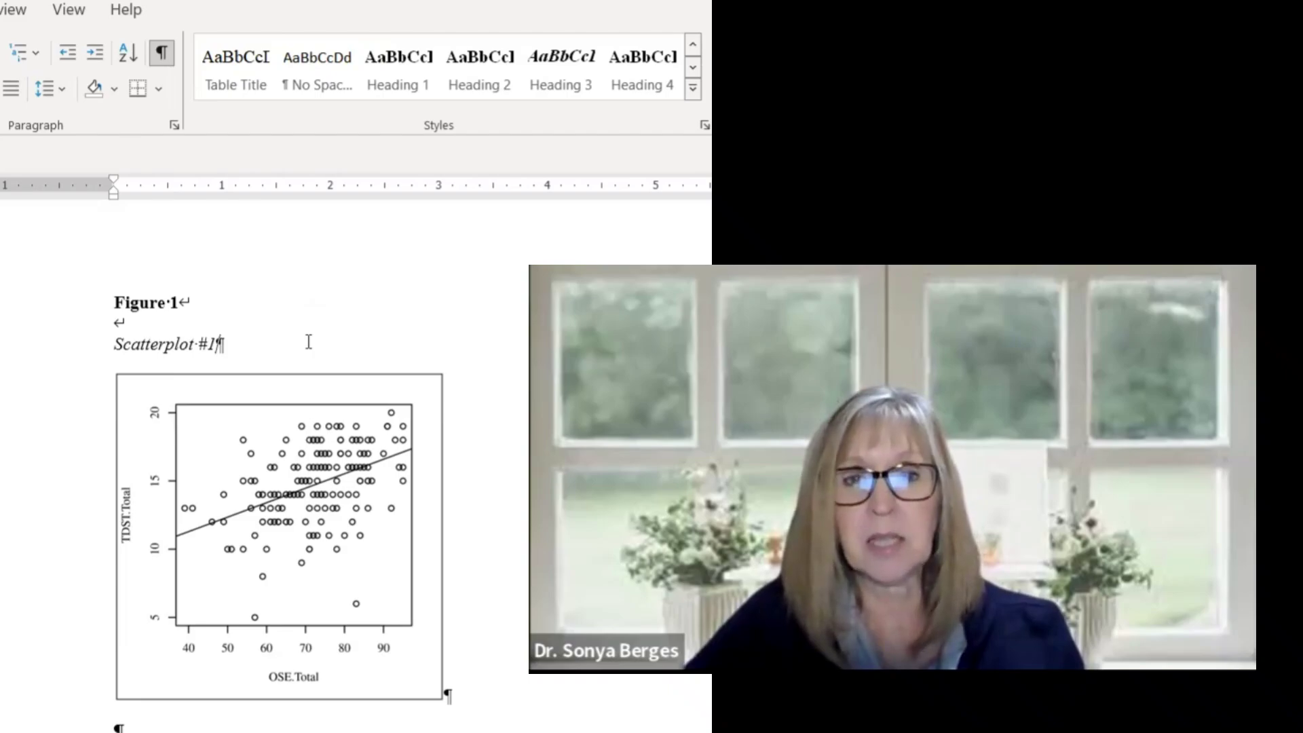
left_click_drag(114, 302, 292, 453)
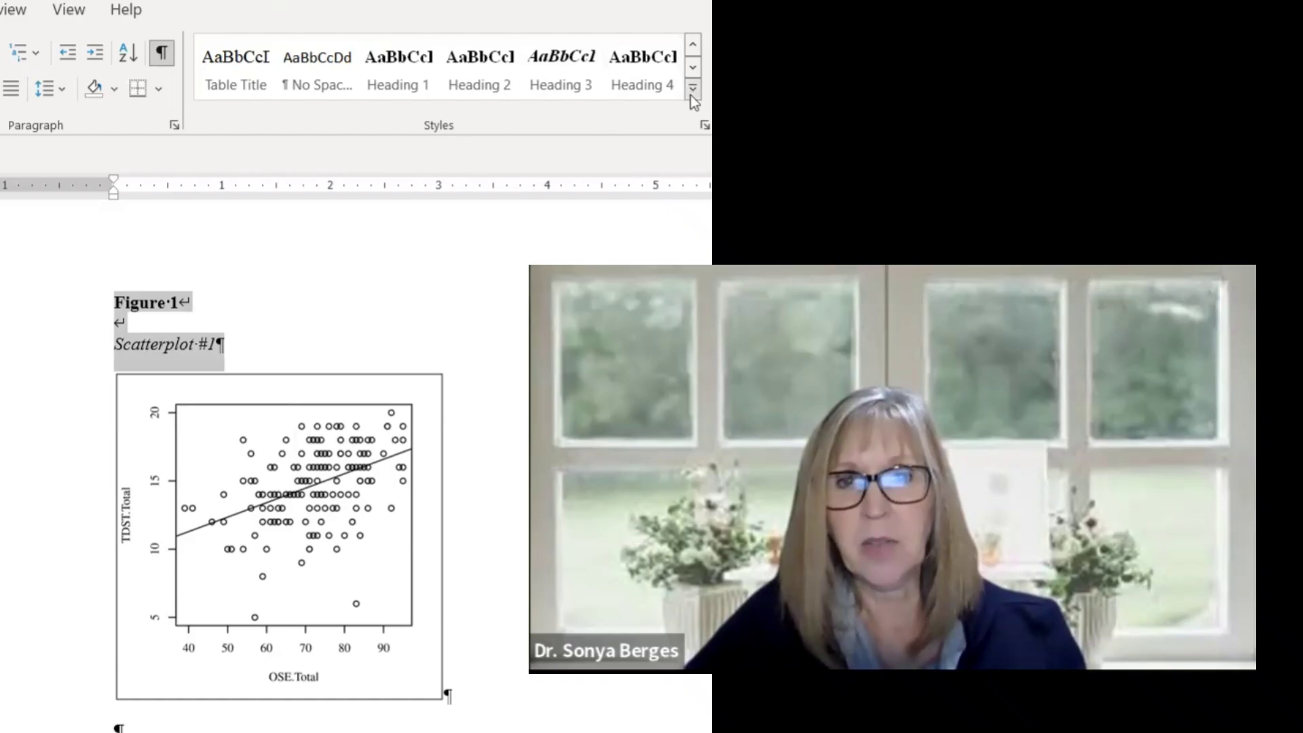
left_click(692, 90)
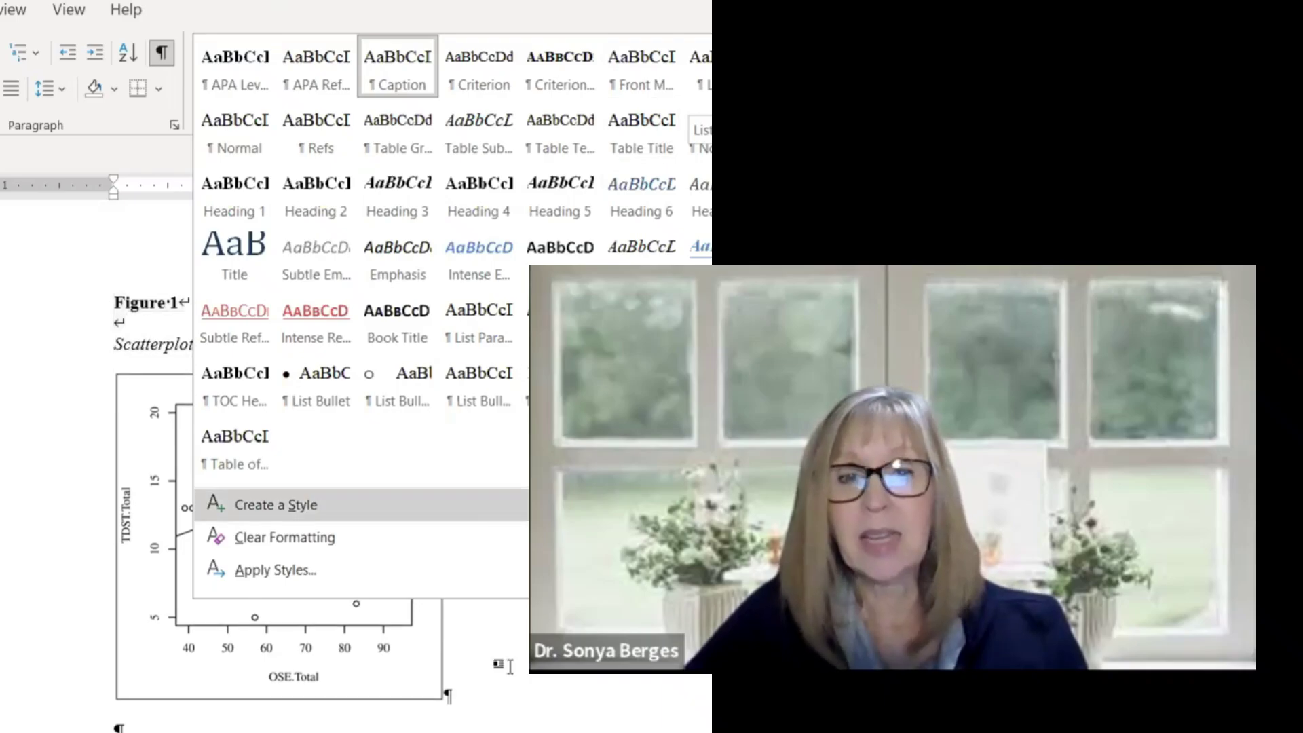
left_click(451, 605)
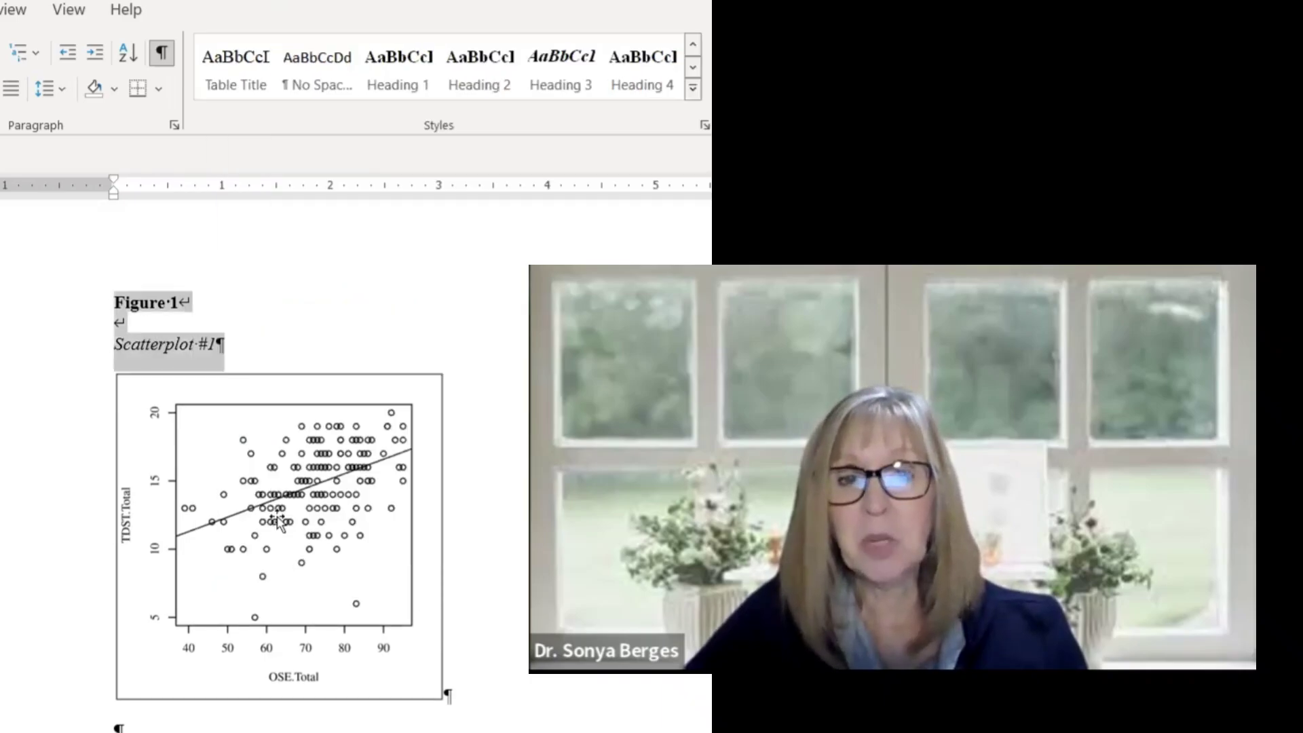
left_click(185, 494)
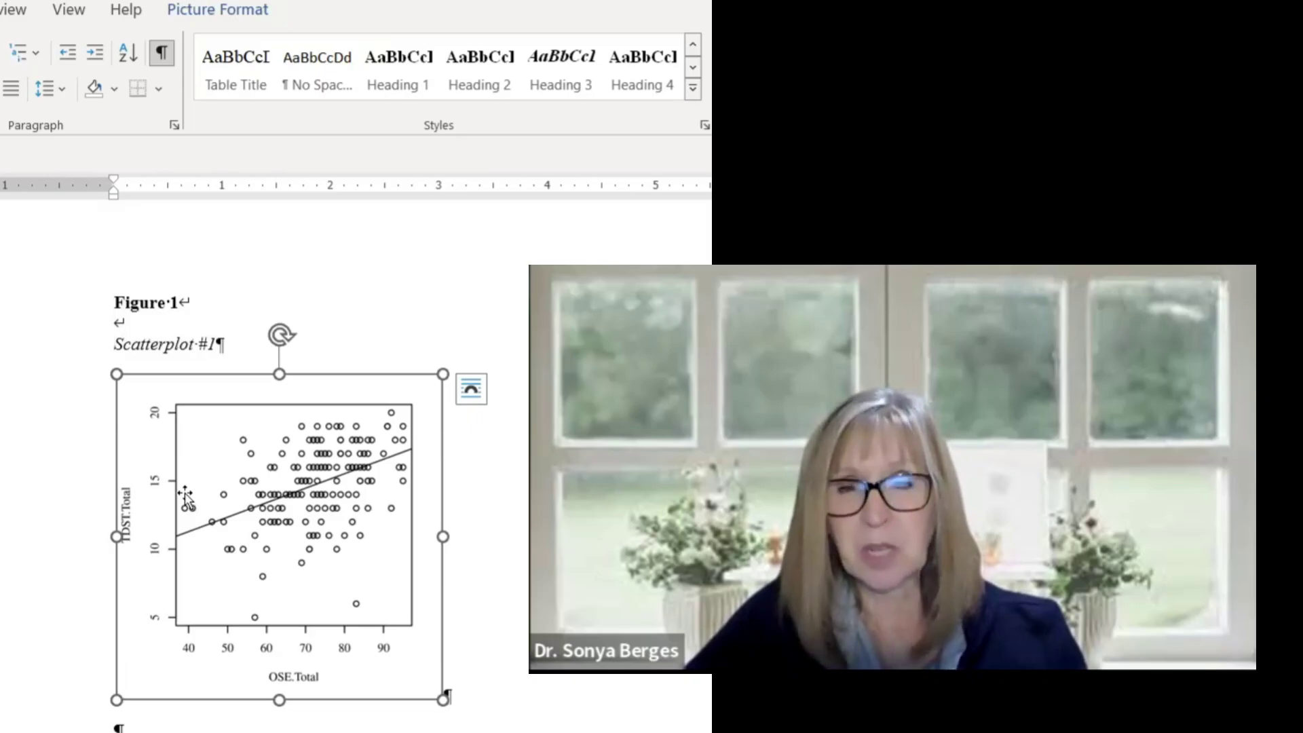
Apply the Normal style to the scatterplot image and reselect it.
left_click(692, 89)
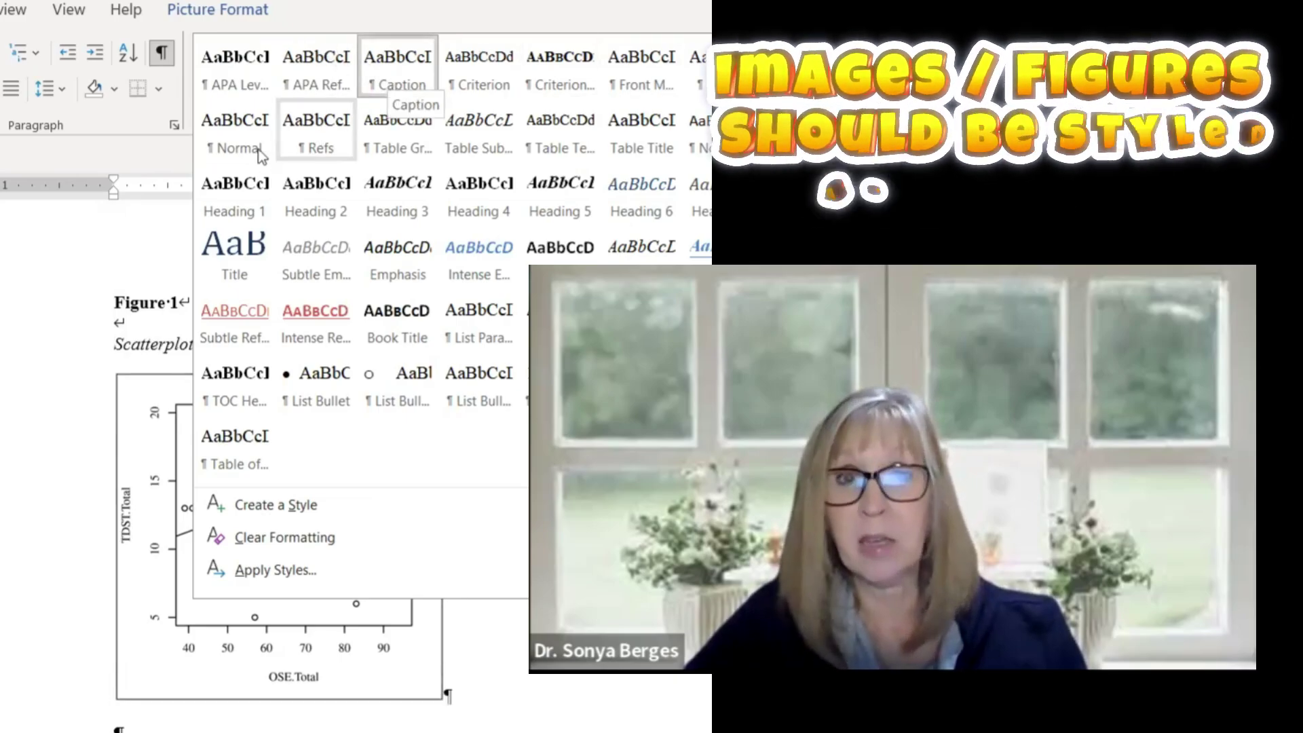
left_click(242, 144)
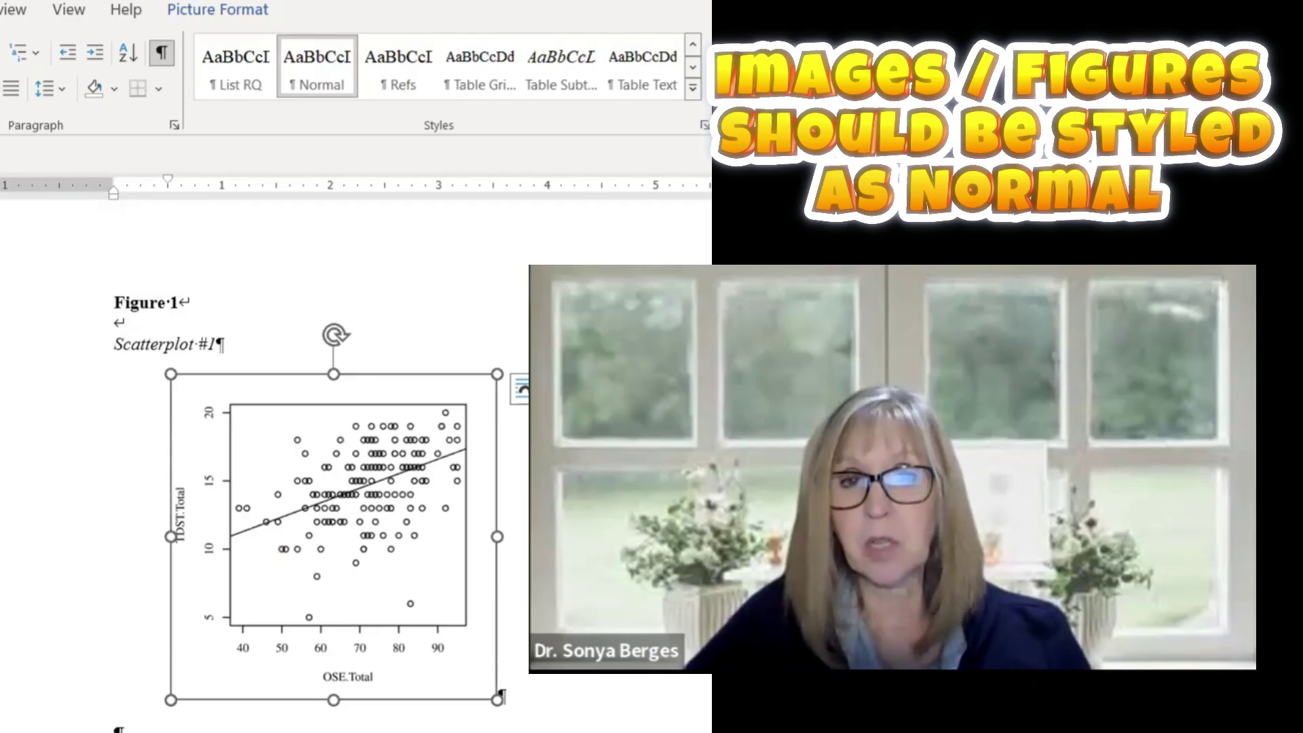
left_click(179, 302)
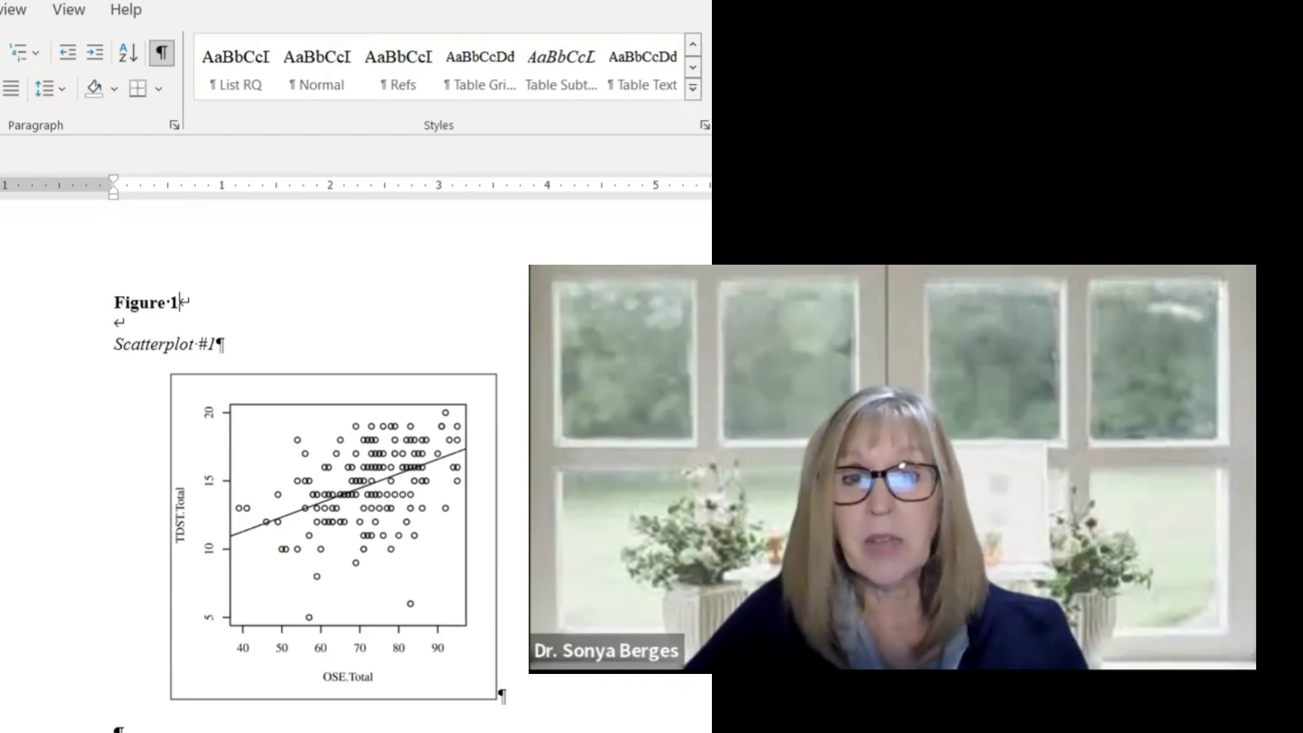
left_click(264, 474)
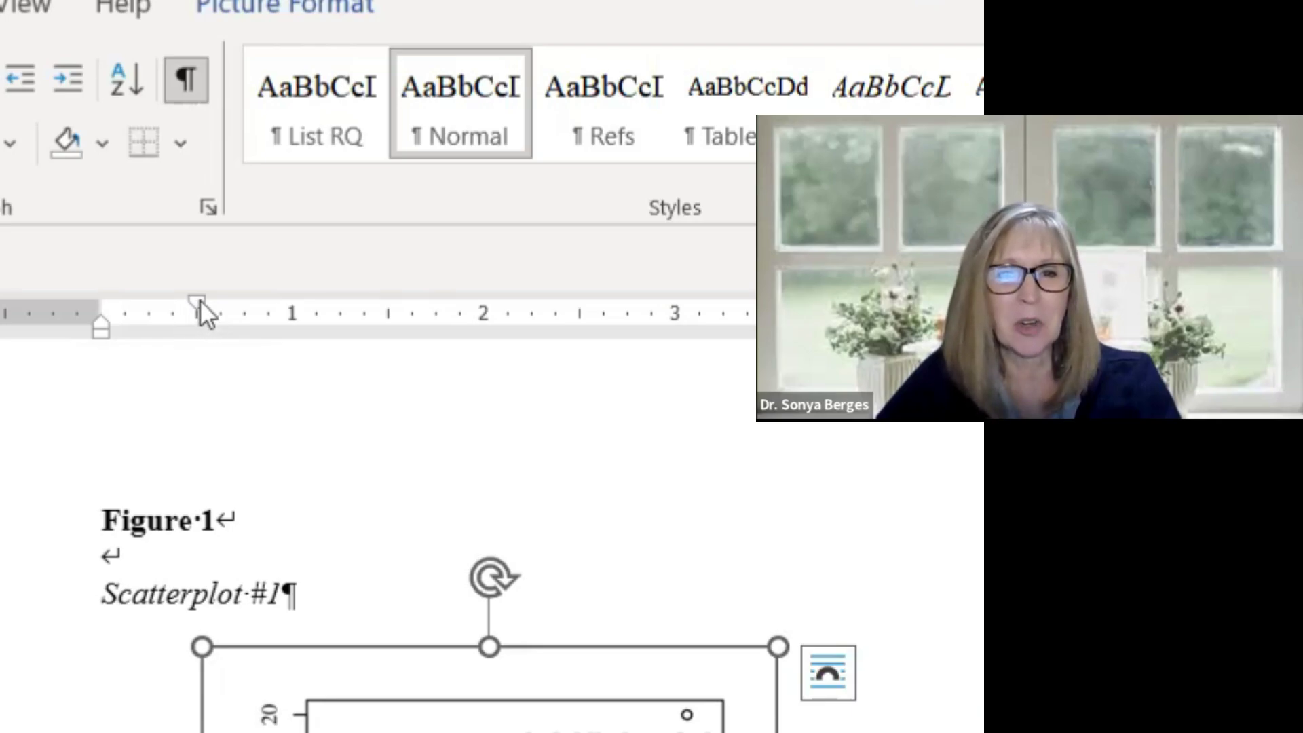
Drag the scatterplot's first-line indent back to zero so it sits flush left under Figure 1.
left_click_drag(193, 296, 137, 296)
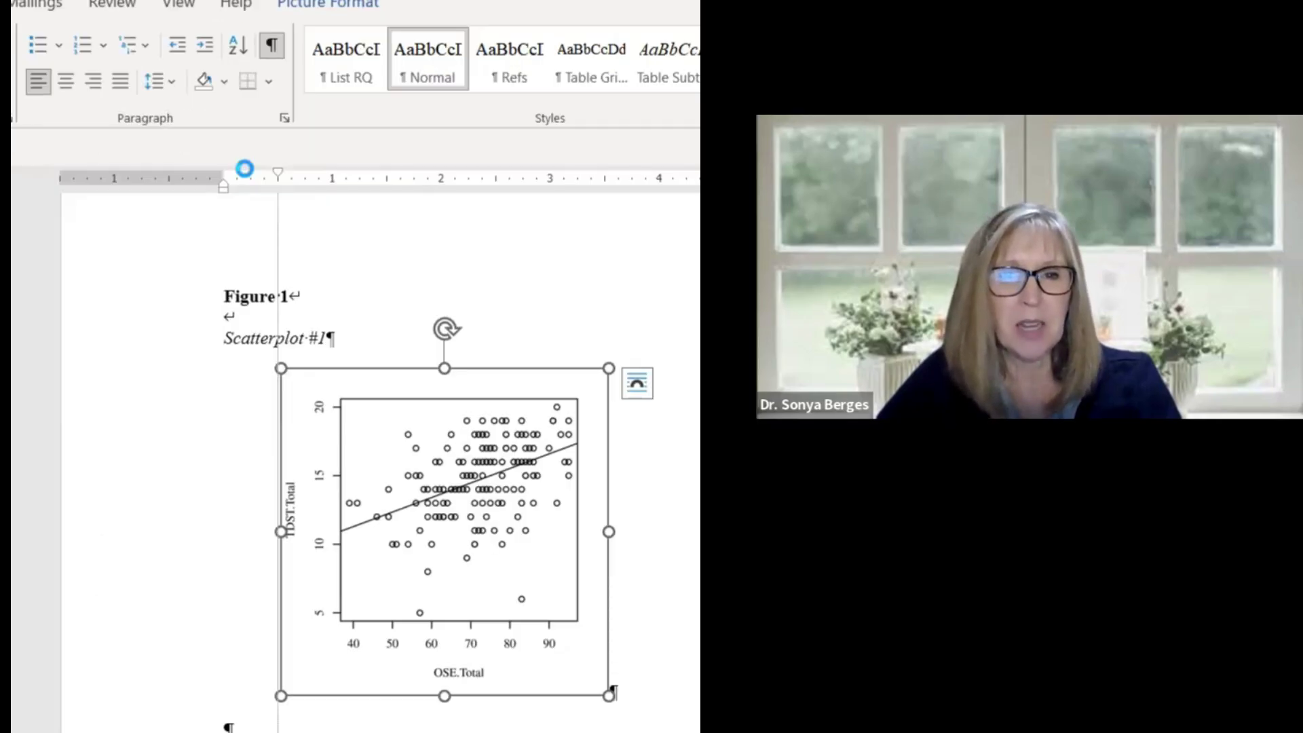
left_click_drag(244, 168, 222, 171)
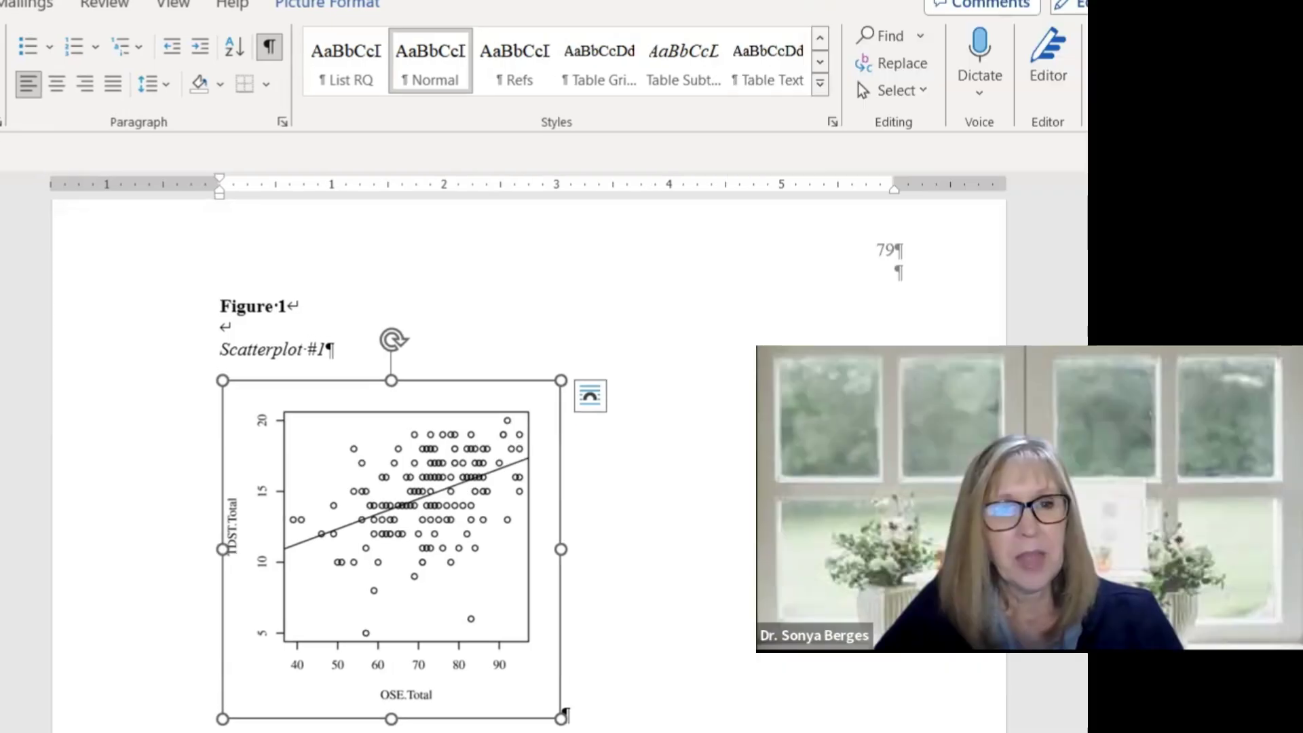
Update the entire List of Figures so it shows only Figure 1 Scatterplot #1 on page 79.
scroll(247, 271, "up", 10)
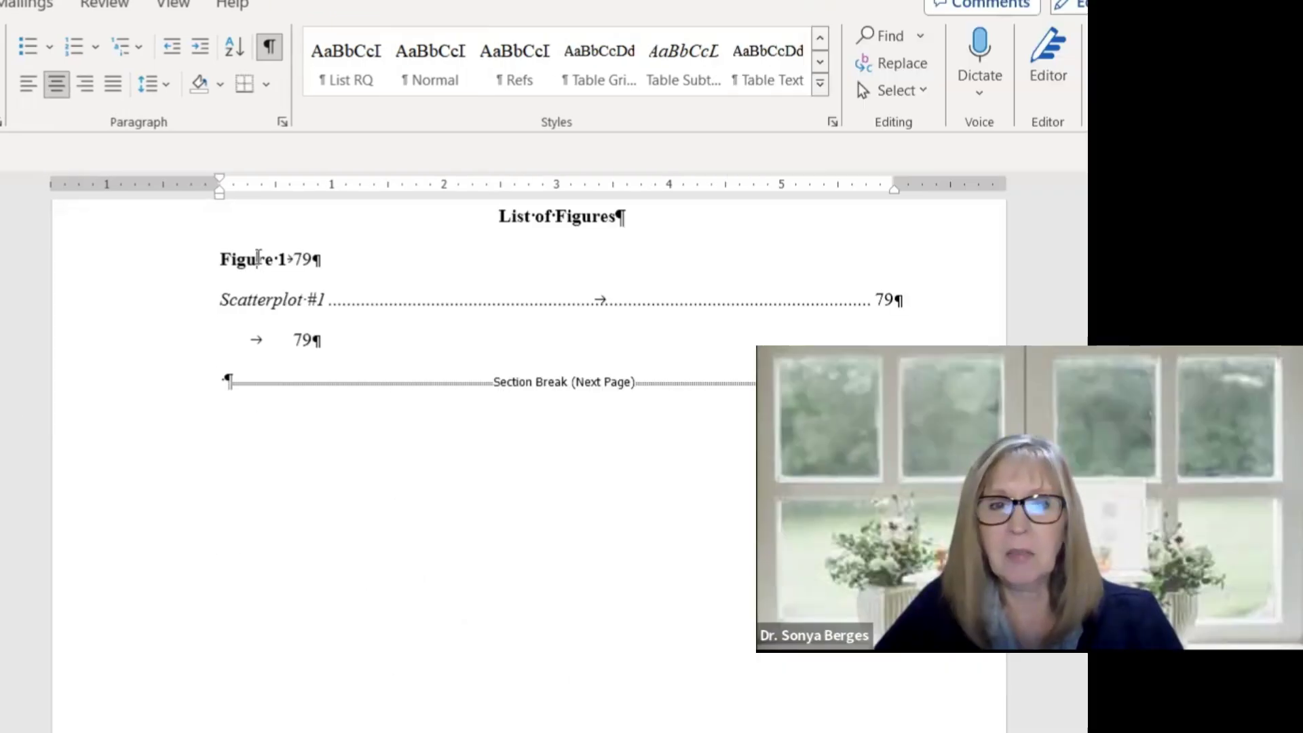
right_click(258, 259)
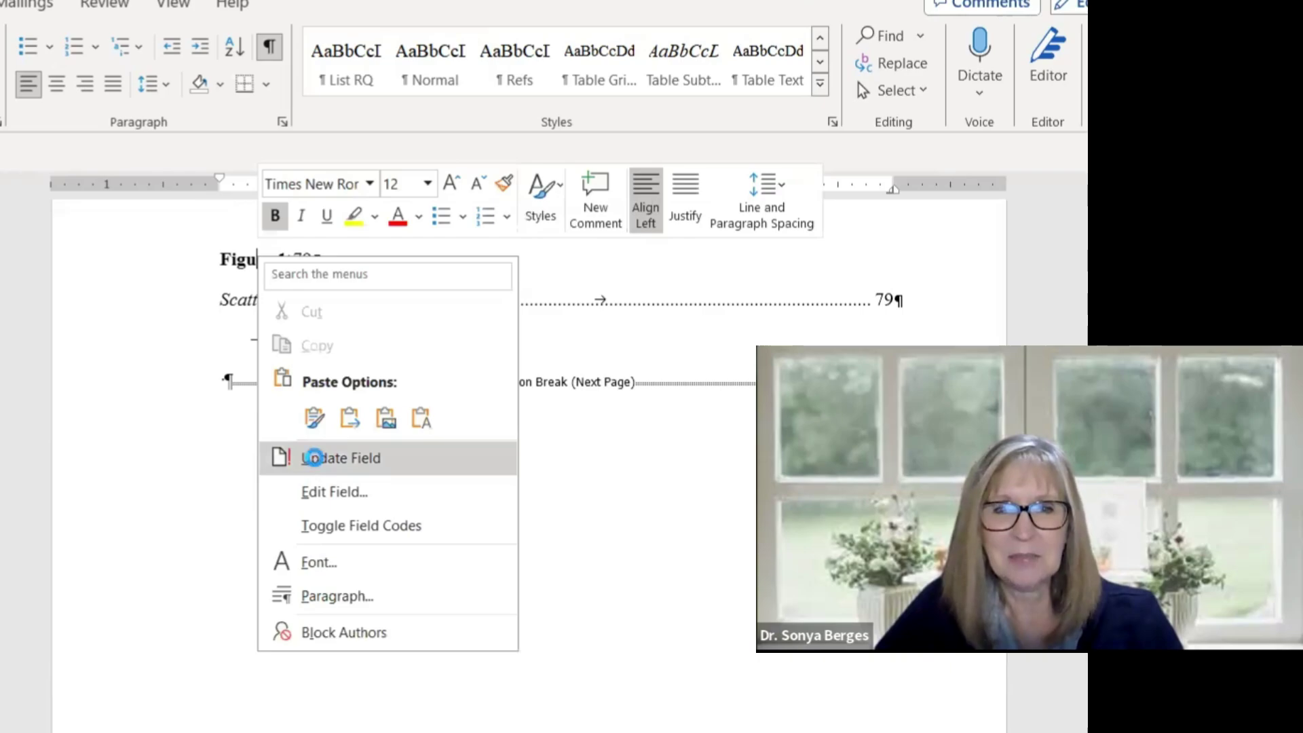
left_click(313, 458)
left_click(369, 470)
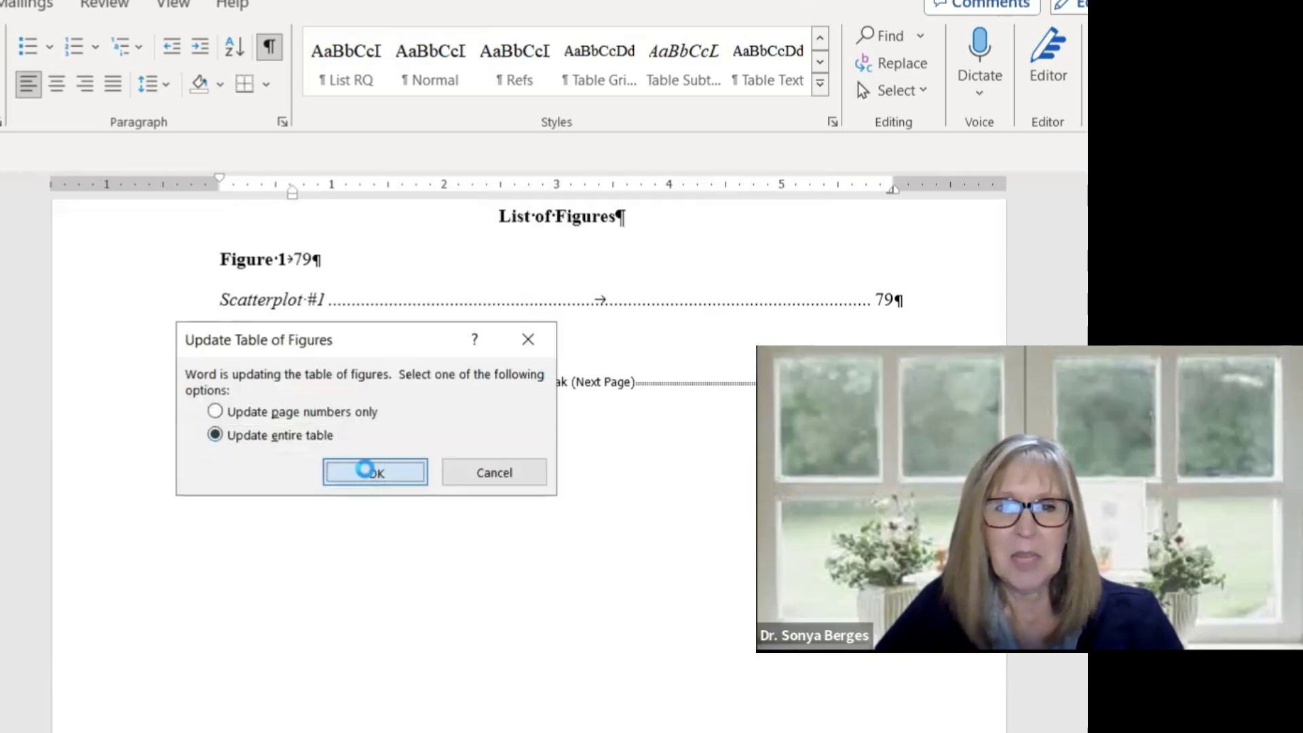